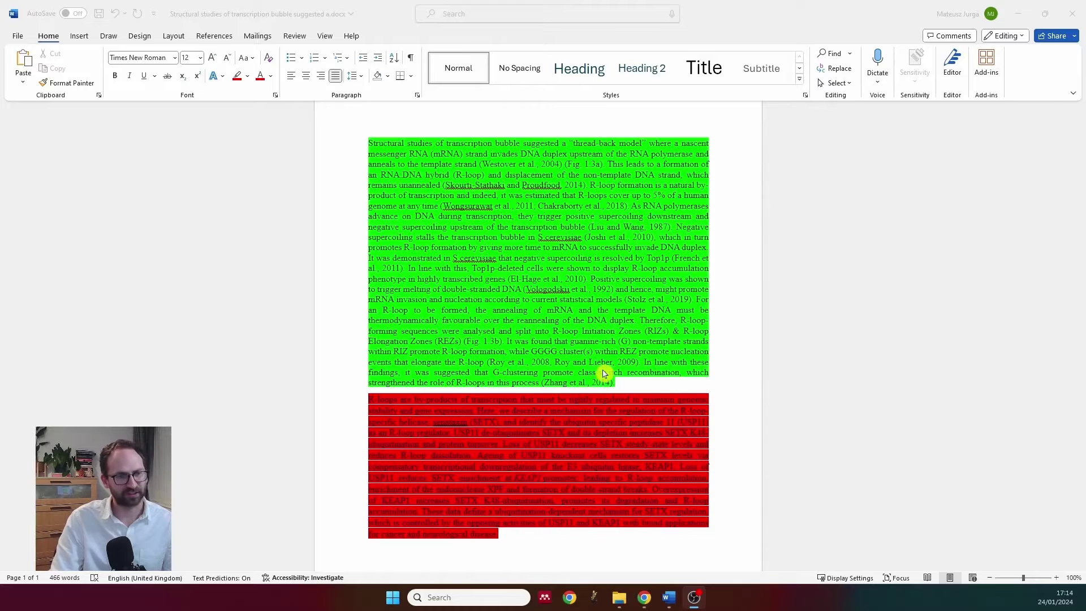
Check the Word test document, then show the Nature USP11 senataxin article in Chrome.
{"action": "left_click", "coordinate": [482, 232]}
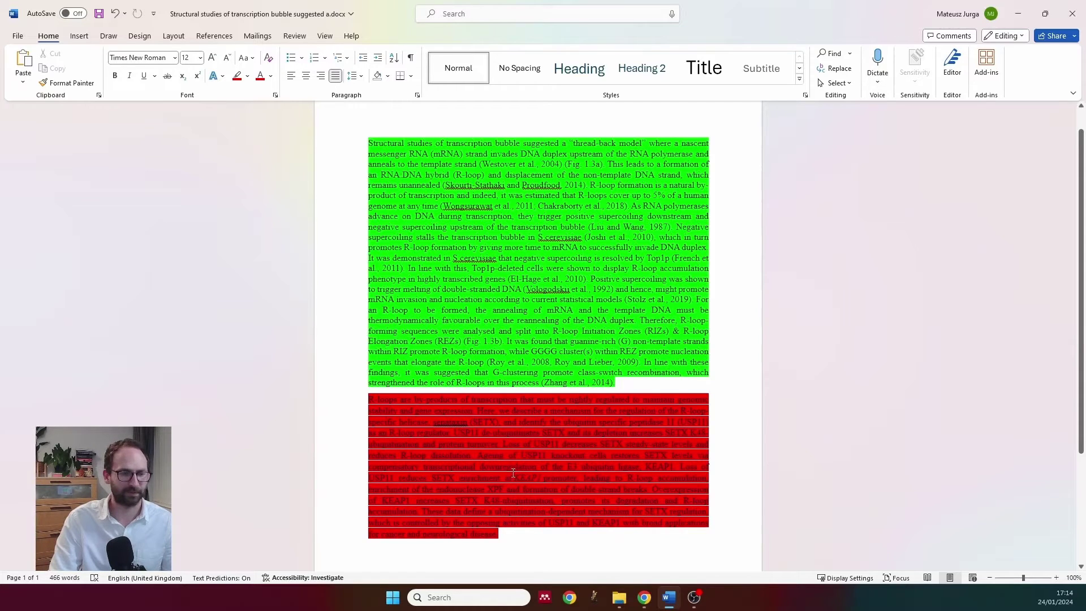
{"action": "left_click", "coordinate": [646, 601]}
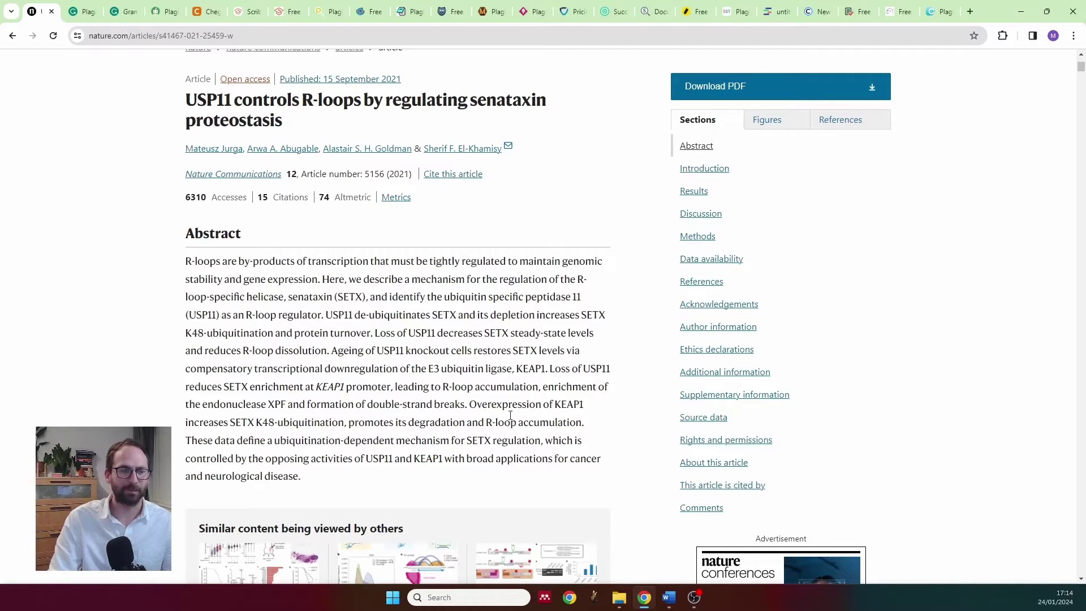
Compare the Word test text with the Nature article, then show the plagiarismdetector.net 35% plagiarized report.
{"action": "left_click", "coordinate": [669, 598]}
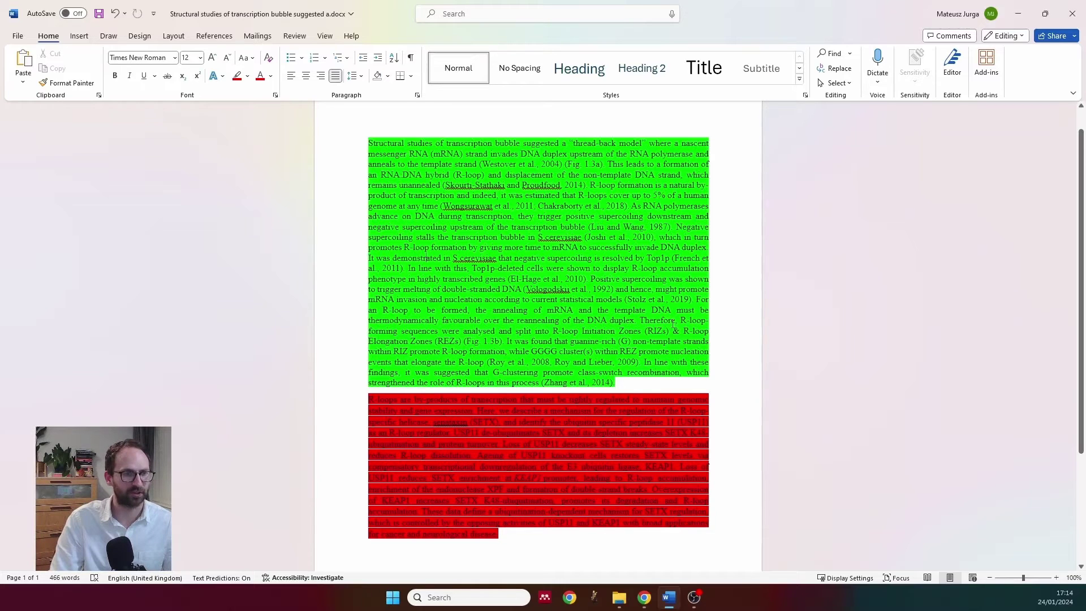
{"action": "left_click", "coordinate": [644, 597]}
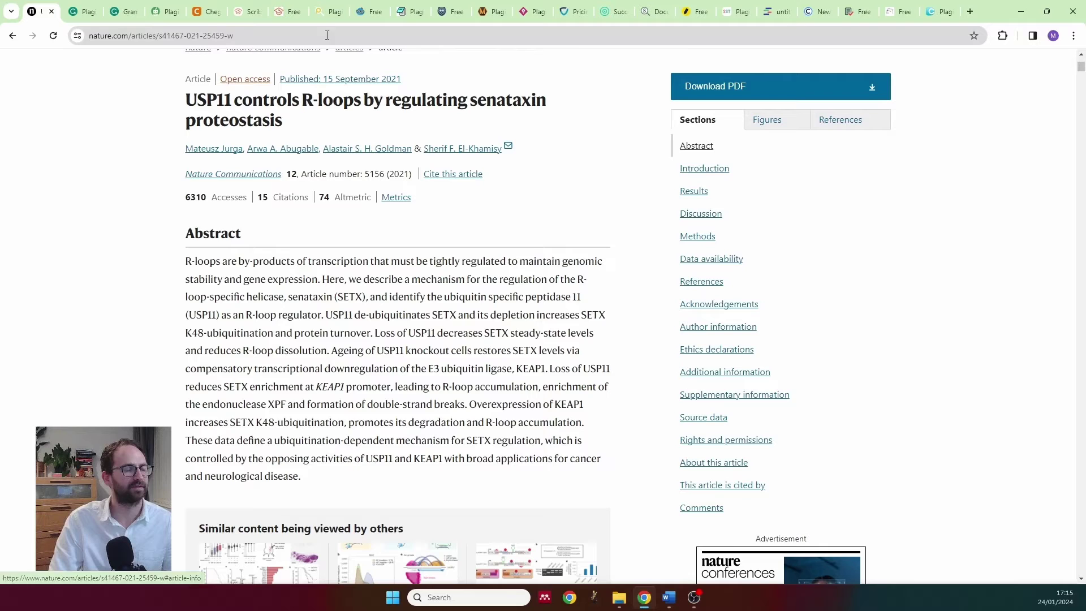
{"action": "left_click", "coordinate": [328, 13]}
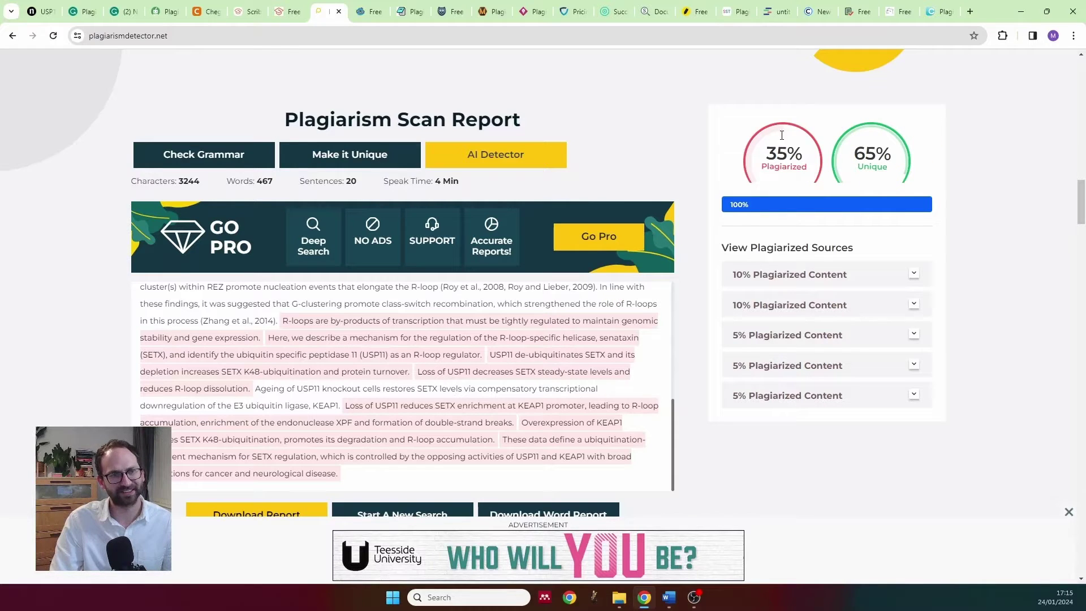
Inspect flagged abstract sentences and the unflagged 'Ageing of USP11' sentence, then view EduBirdie's 85.9% unique result.
{"action": "scroll", "coordinate": [350, 384], "scroll_direction": "up", "scroll_amount": 10}
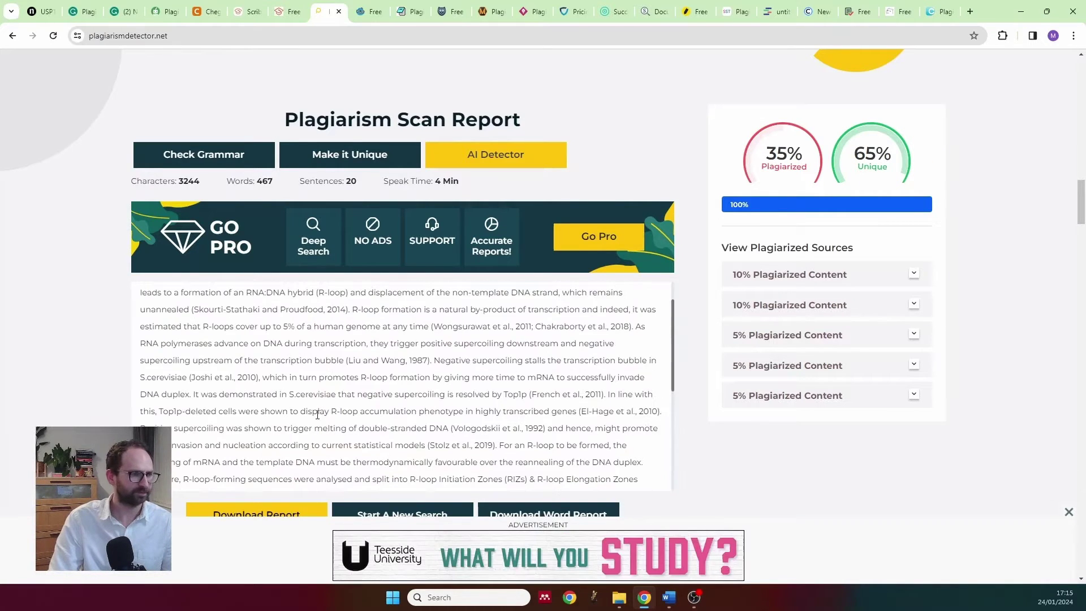
{"action": "scroll", "coordinate": [294, 350], "scroll_direction": "down", "scroll_amount": 4}
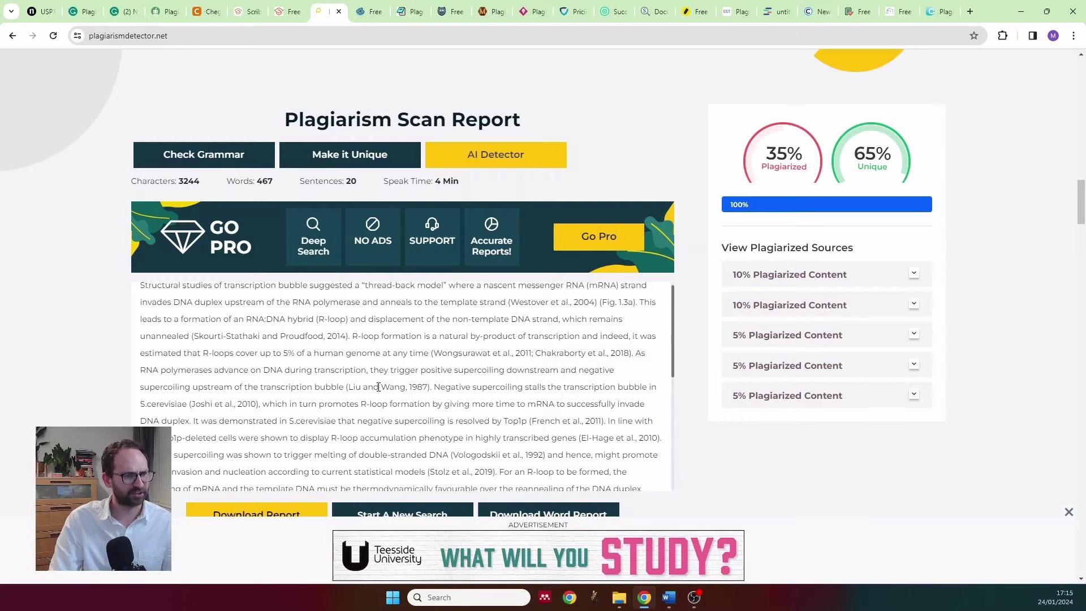
{"action": "scroll", "coordinate": [294, 362], "scroll_direction": "down", "scroll_amount": 1}
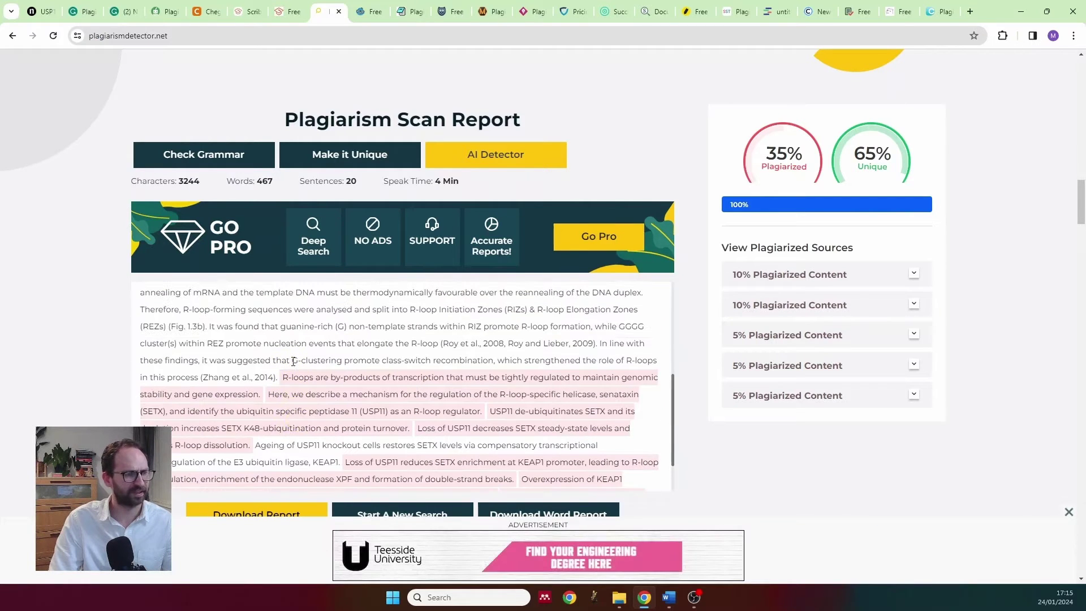
{"action": "left_click_drag", "start_coordinate": [283, 377], "coordinate": [358, 378]}
{"action": "scroll", "coordinate": [363, 376], "scroll_direction": "down", "scroll_amount": 1}
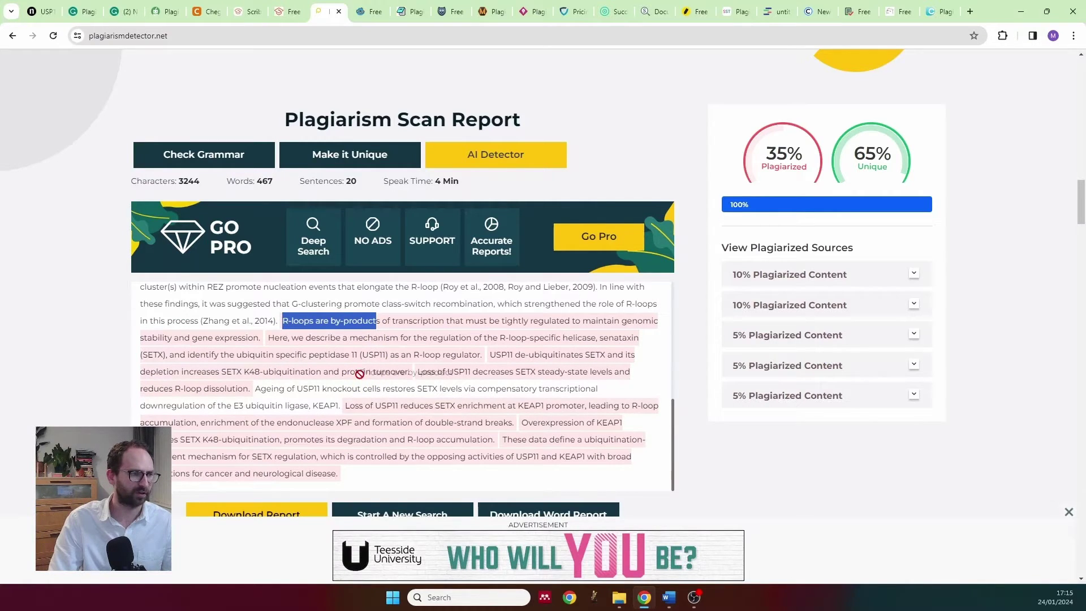
{"action": "left_click_drag", "start_coordinate": [326, 355], "coordinate": [348, 475]}
{"action": "left_click", "coordinate": [310, 396]}
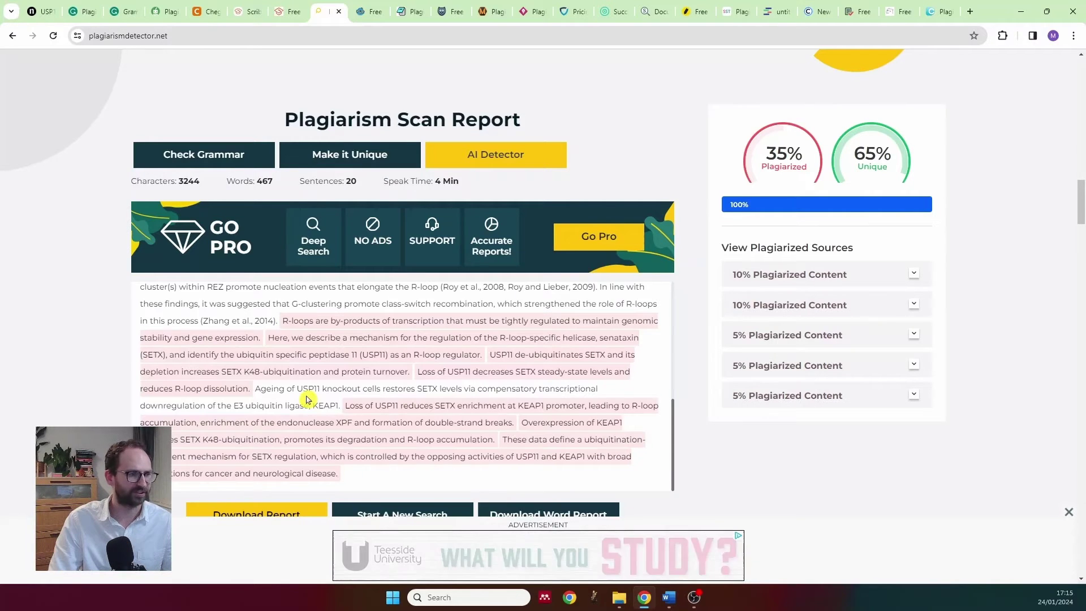
{"action": "left_click_drag", "start_coordinate": [256, 388], "coordinate": [341, 406]}
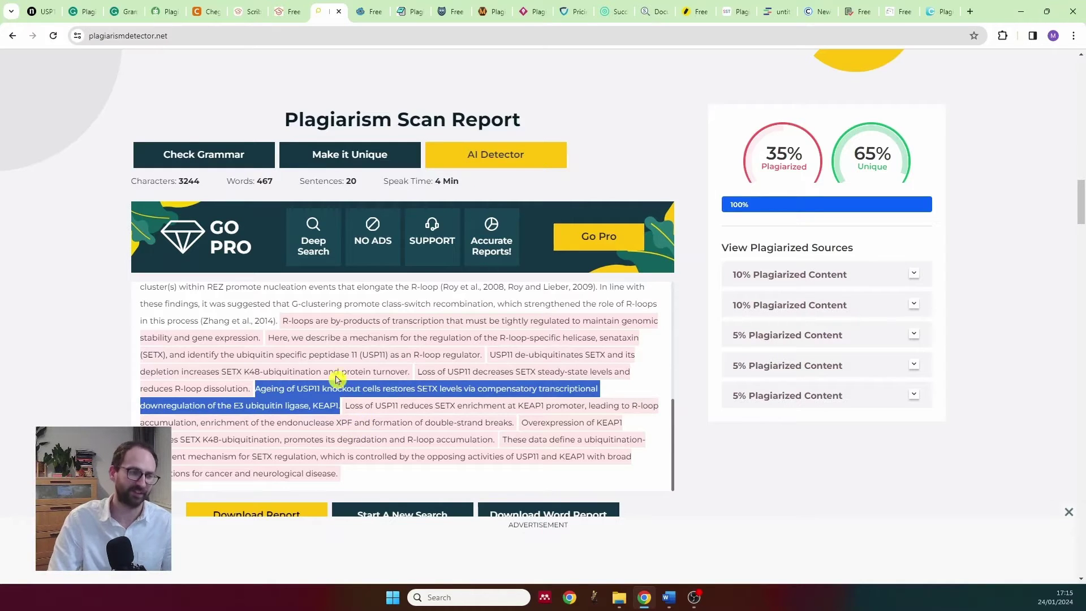
{"action": "left_click", "coordinate": [357, 406]}
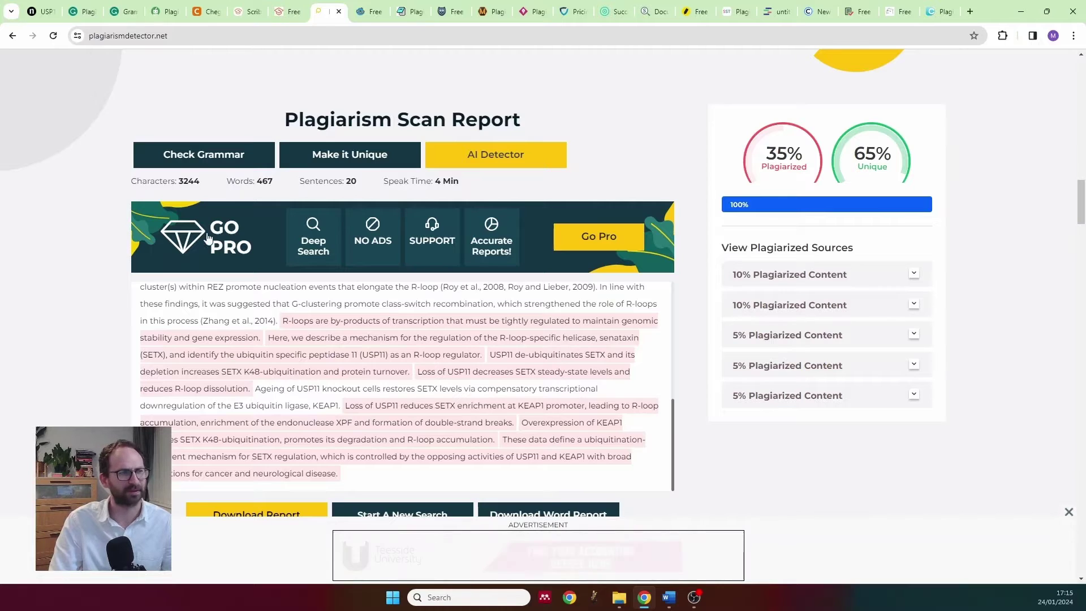
{"action": "left_click", "coordinate": [369, 11]}
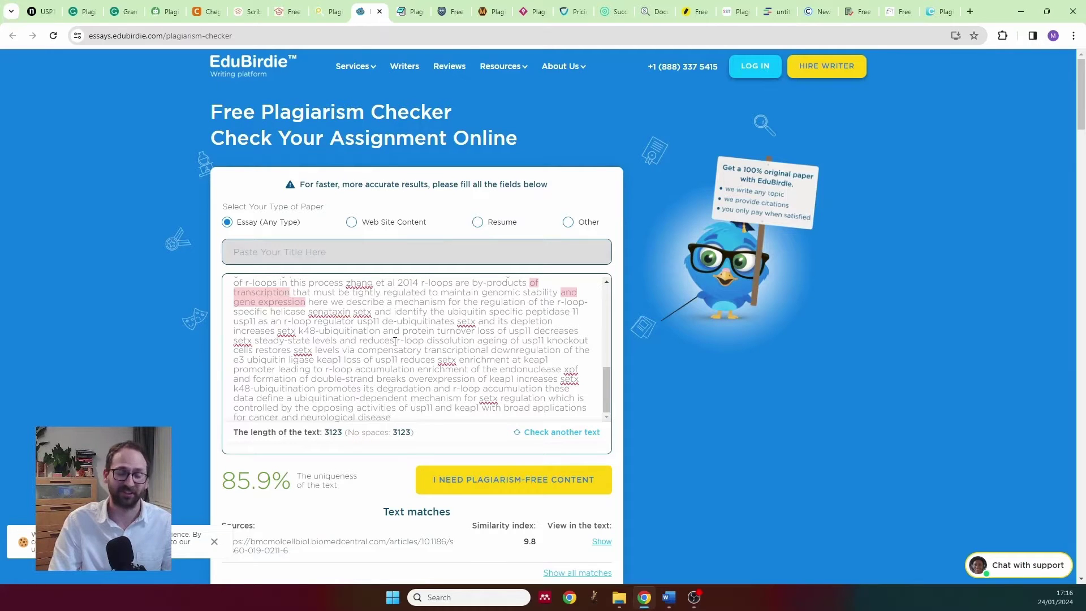
Look through EduBirdie's checked text, then view Editpad's 1% plagiarism, 99% unique result.
{"action": "scroll", "coordinate": [393, 341], "scroll_direction": "up", "scroll_amount": 1}
{"action": "scroll", "coordinate": [396, 340], "scroll_direction": "up", "scroll_amount": 4}
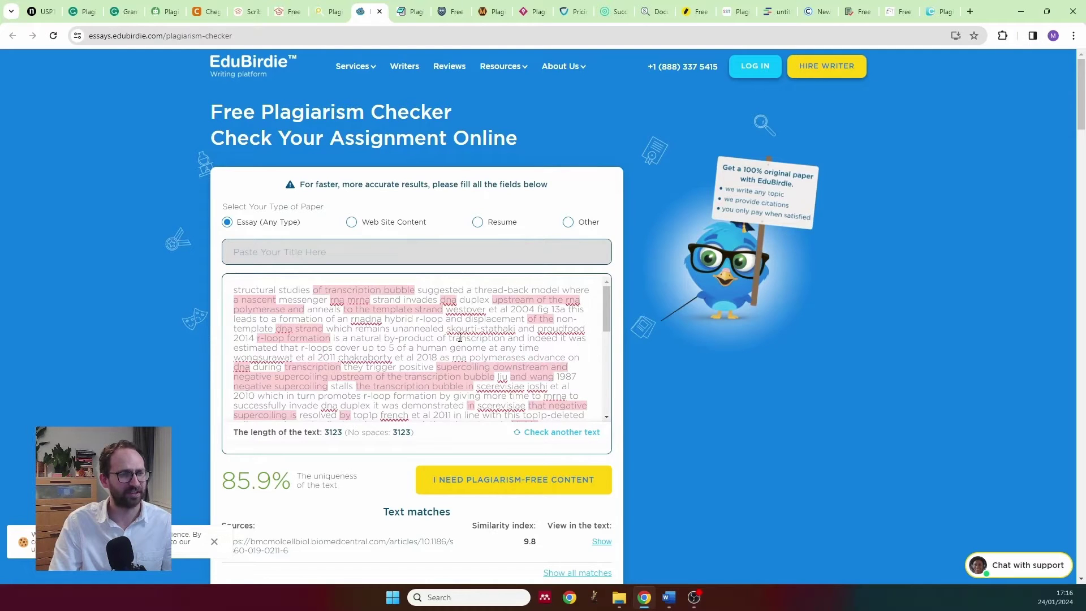
{"action": "scroll", "coordinate": [419, 358], "scroll_direction": "down", "scroll_amount": 1}
{"action": "scroll", "coordinate": [335, 333], "scroll_direction": "down", "scroll_amount": 1}
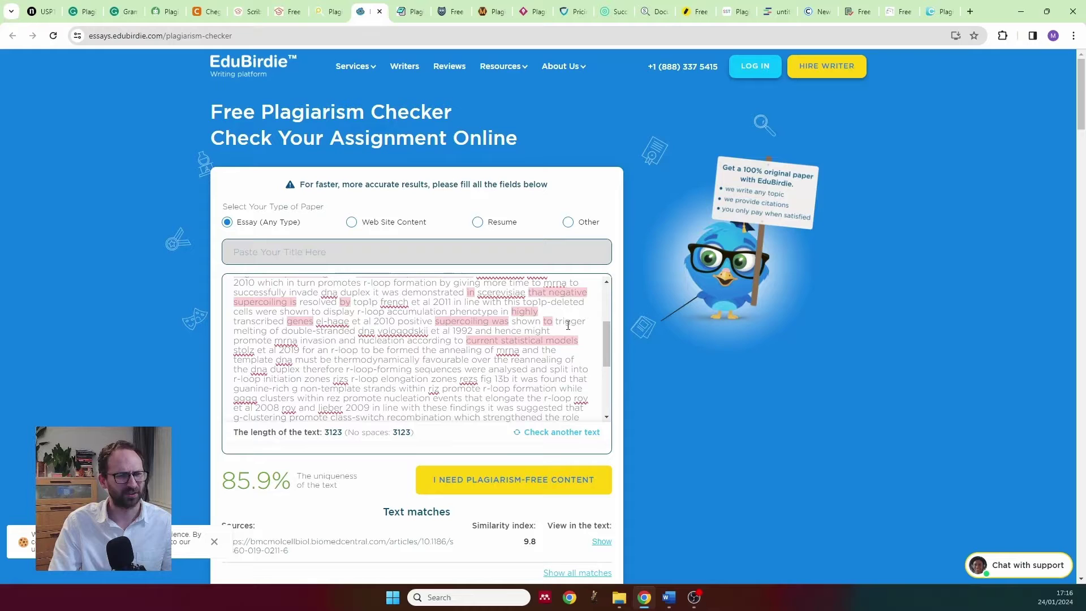
{"action": "scroll", "coordinate": [374, 360], "scroll_direction": "down", "scroll_amount": 5}
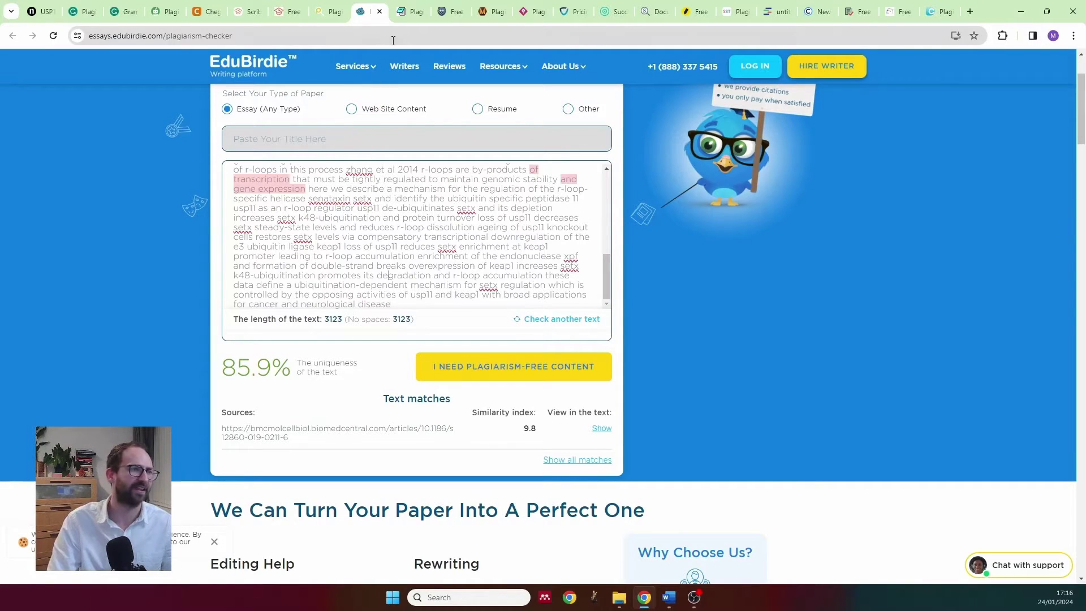
{"action": "left_click", "coordinate": [411, 12]}
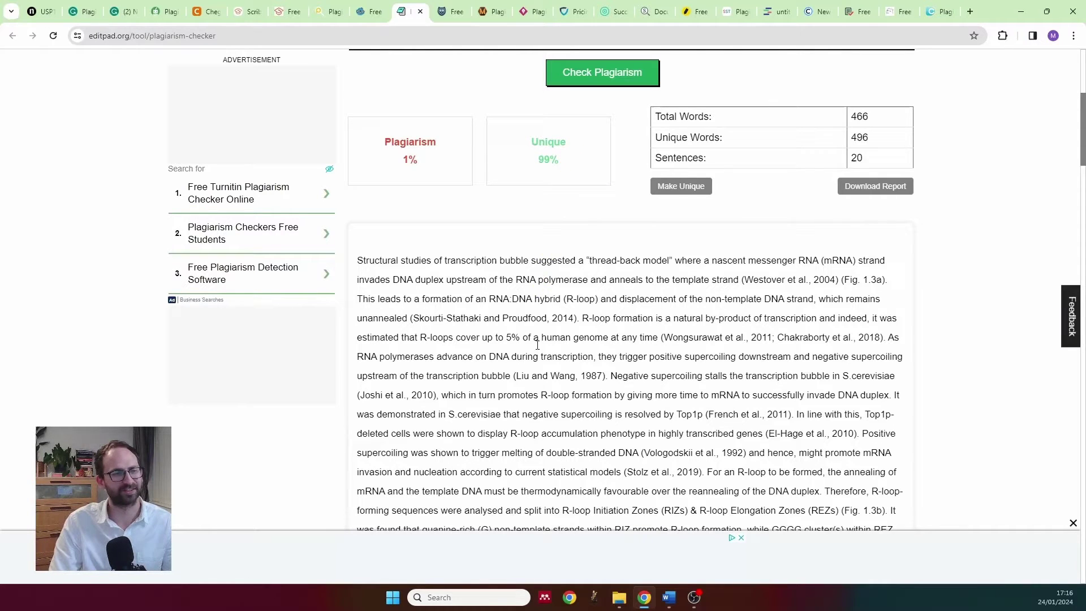
Look down Editpad's results, then view PapersOwl's 14.1% similar, 85.9% original rating.
{"action": "scroll", "coordinate": [538, 359], "scroll_direction": "down", "scroll_amount": 5}
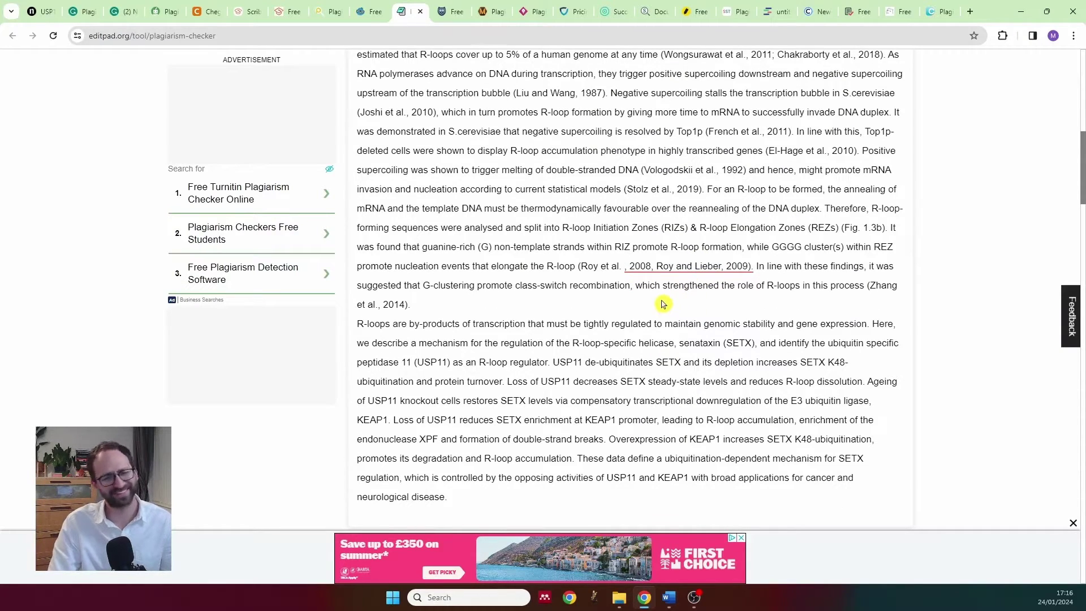
{"action": "left_click", "coordinate": [441, 8]}
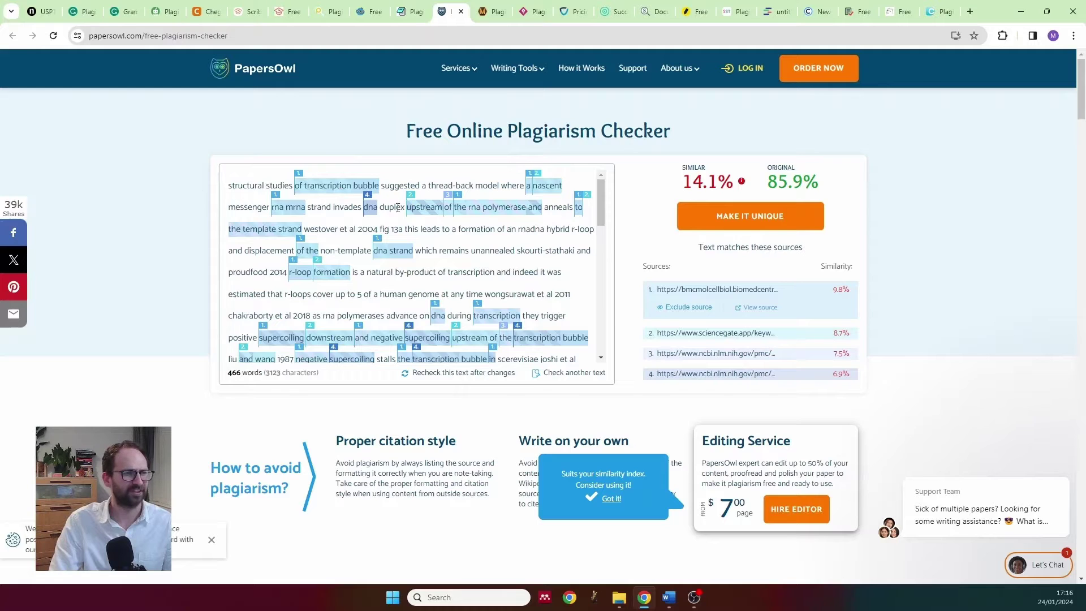
Look through PapersOwl's highlighted text, then view My Assignment Help's US$4 to US$125 report packages.
{"action": "scroll", "coordinate": [368, 204], "scroll_direction": "down", "scroll_amount": 1}
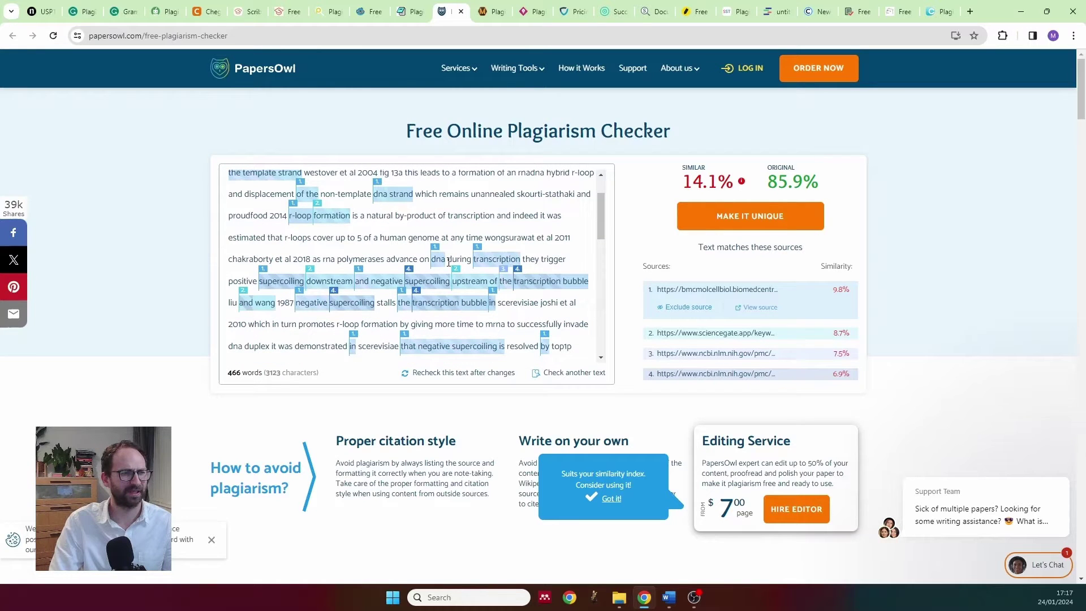
{"action": "scroll", "coordinate": [456, 298], "scroll_direction": "down", "scroll_amount": 5}
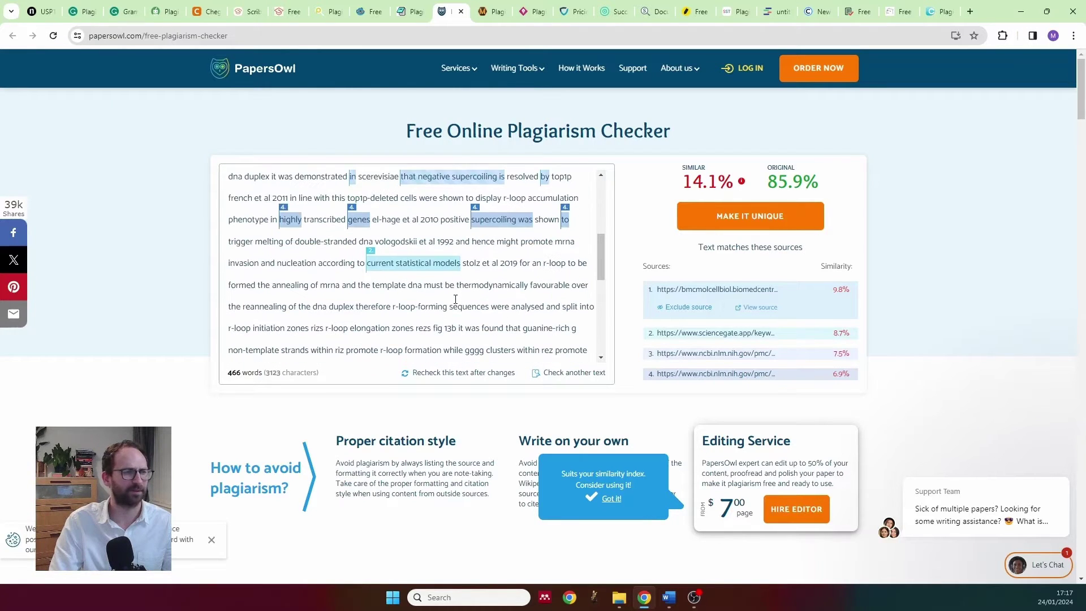
{"action": "scroll", "coordinate": [417, 270], "scroll_direction": "down", "scroll_amount": 4}
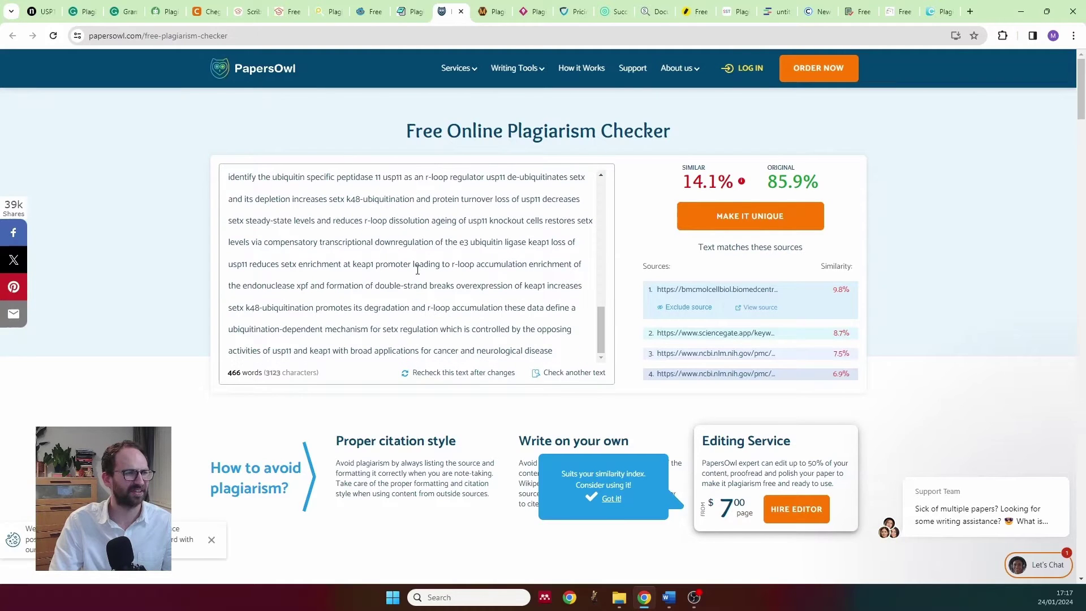
{"action": "scroll", "coordinate": [349, 188], "scroll_direction": "down", "scroll_amount": 3}
{"action": "scroll", "coordinate": [182, 187], "scroll_direction": "up", "scroll_amount": 3}
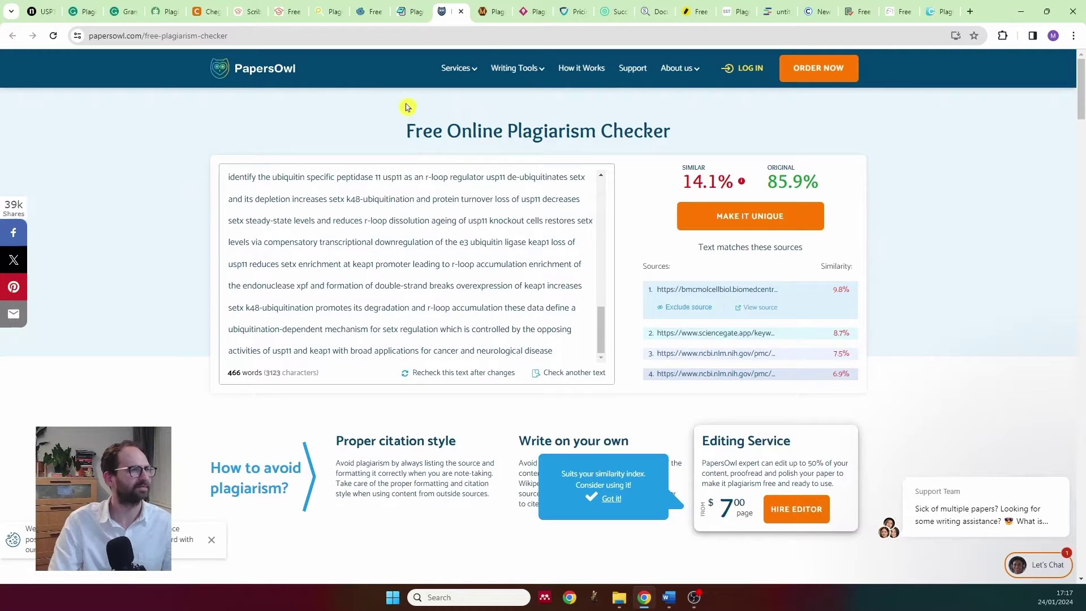
{"action": "left_click", "coordinate": [488, 17]}
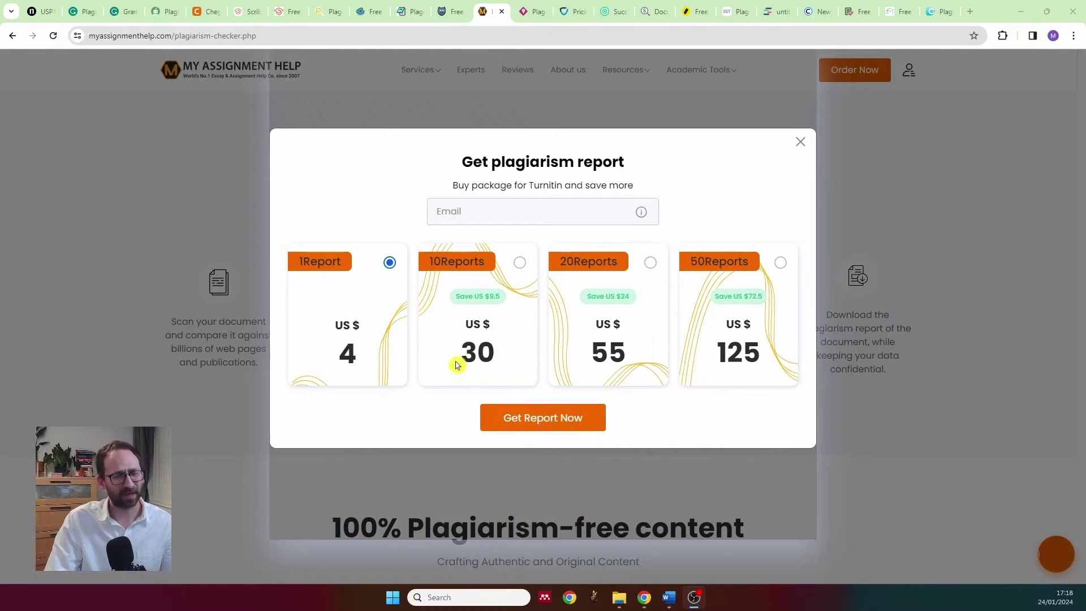
Choose the 10Reports package at US $30, then view Instant Assignment Help's result page.
{"action": "left_click", "coordinate": [520, 262]}
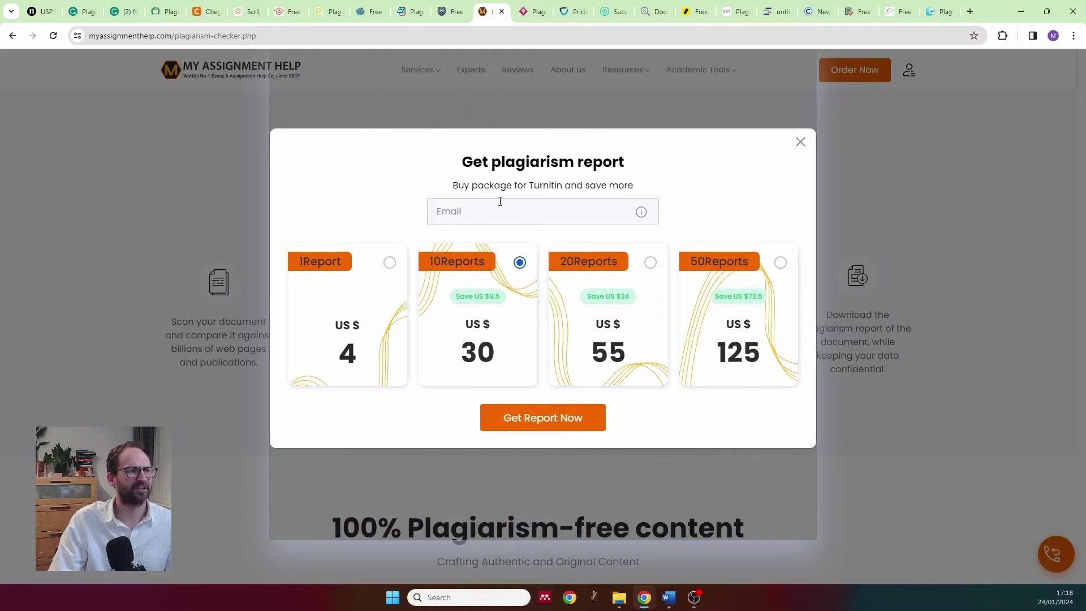
{"action": "left_click", "coordinate": [491, 288]}
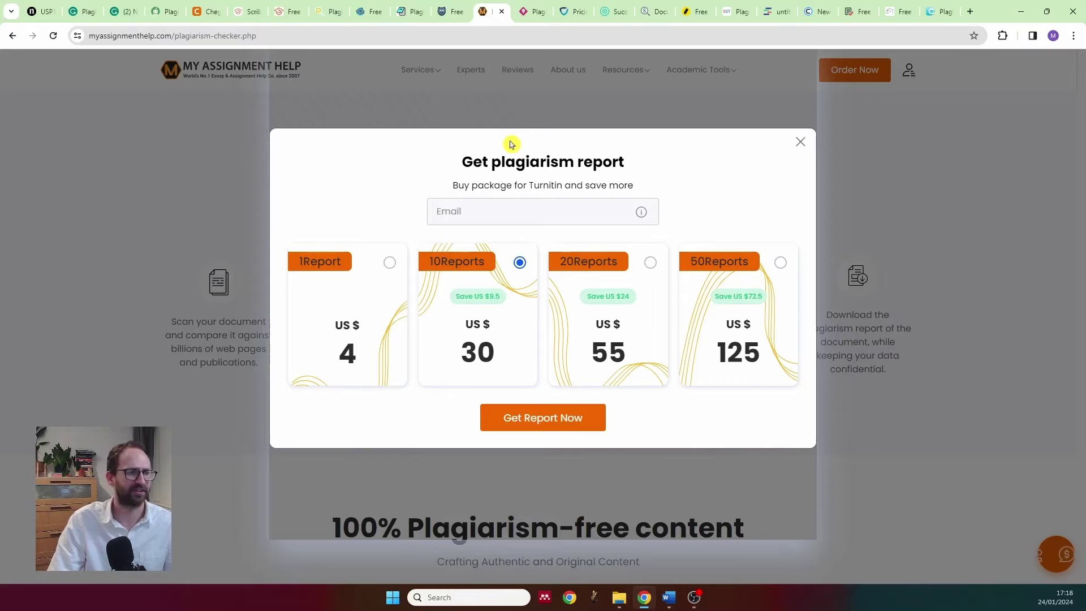
{"action": "left_click", "coordinate": [533, 13]}
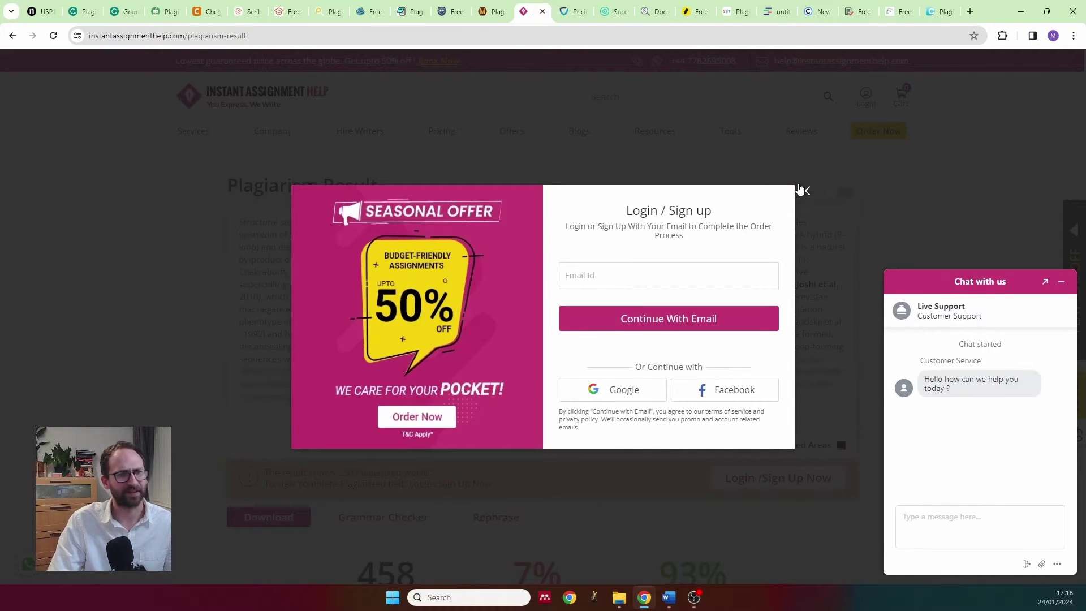
{"action": "left_click", "coordinate": [805, 192]}
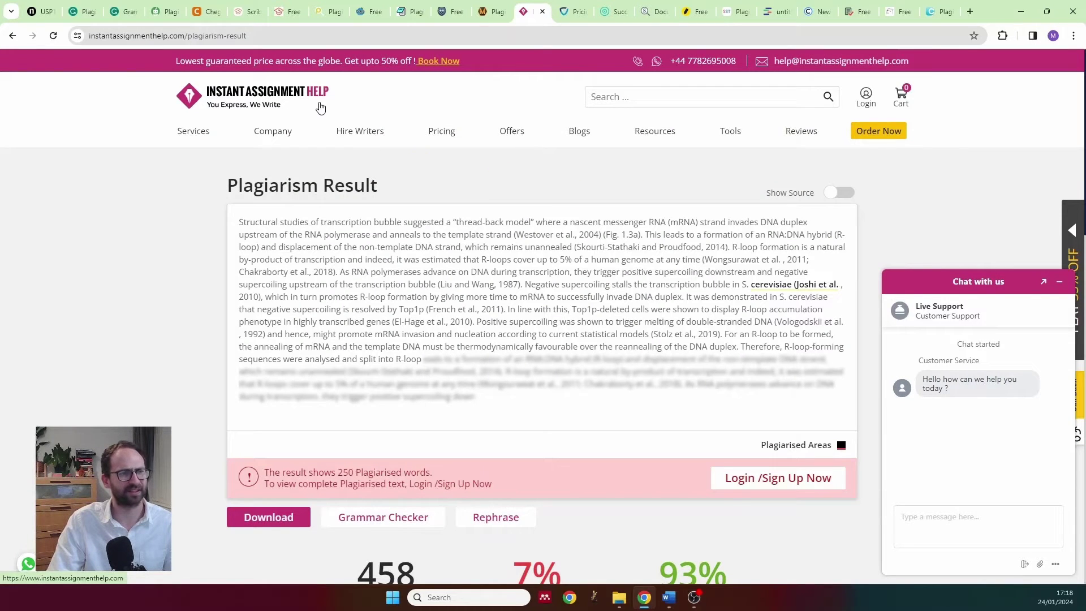
{"action": "scroll", "coordinate": [151, 223], "scroll_direction": "down", "scroll_amount": 3}
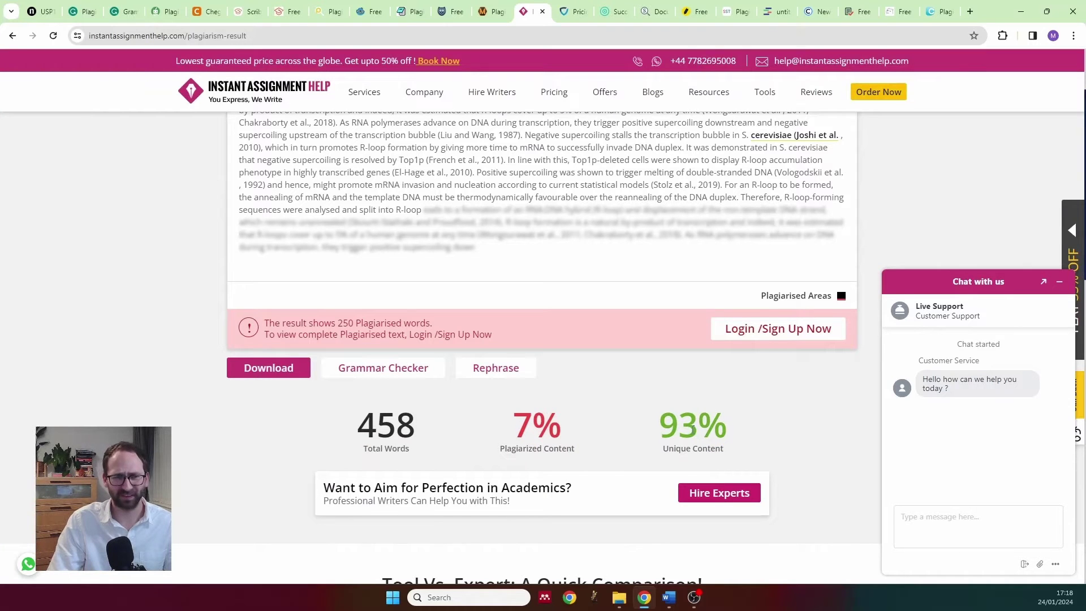
{"action": "scroll", "coordinate": [190, 248], "scroll_direction": "up", "scroll_amount": 3}
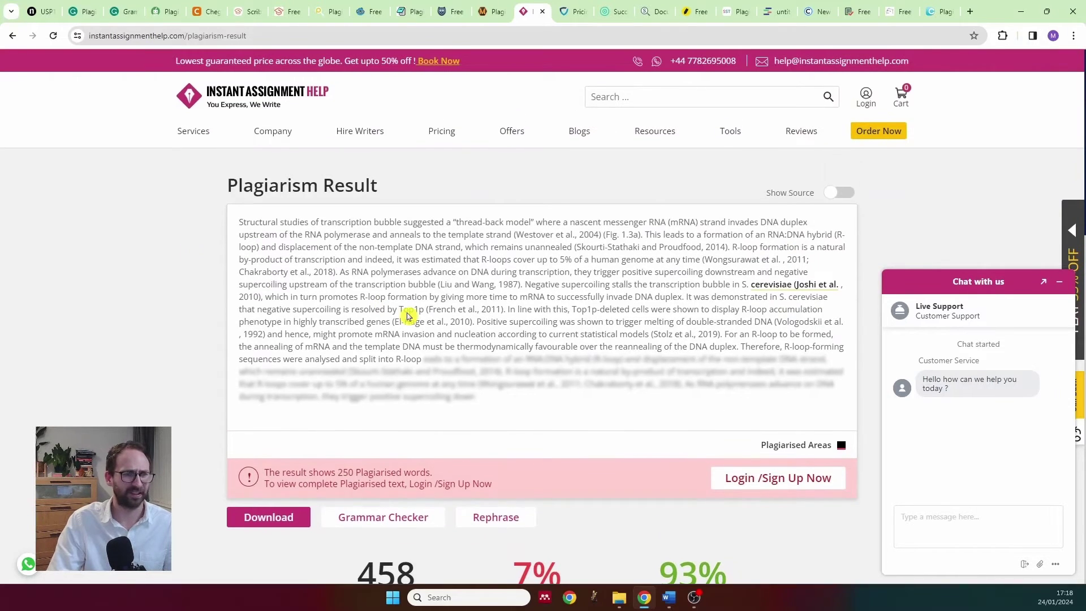
{"action": "scroll", "coordinate": [591, 286], "scroll_direction": "down", "scroll_amount": 1}
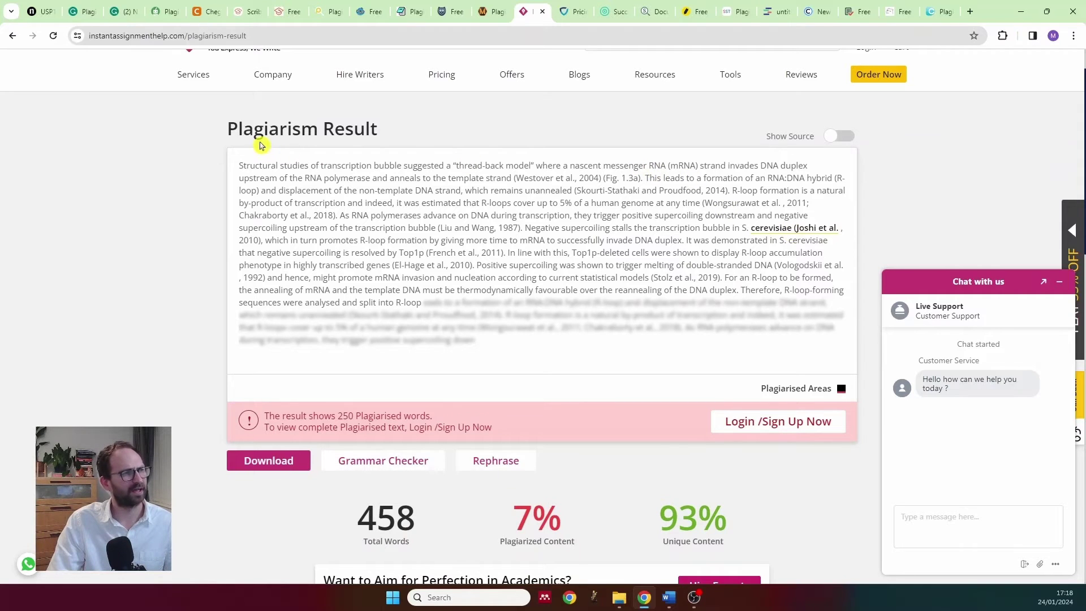
{"action": "scroll", "coordinate": [244, 135], "scroll_direction": "up", "scroll_amount": 1}
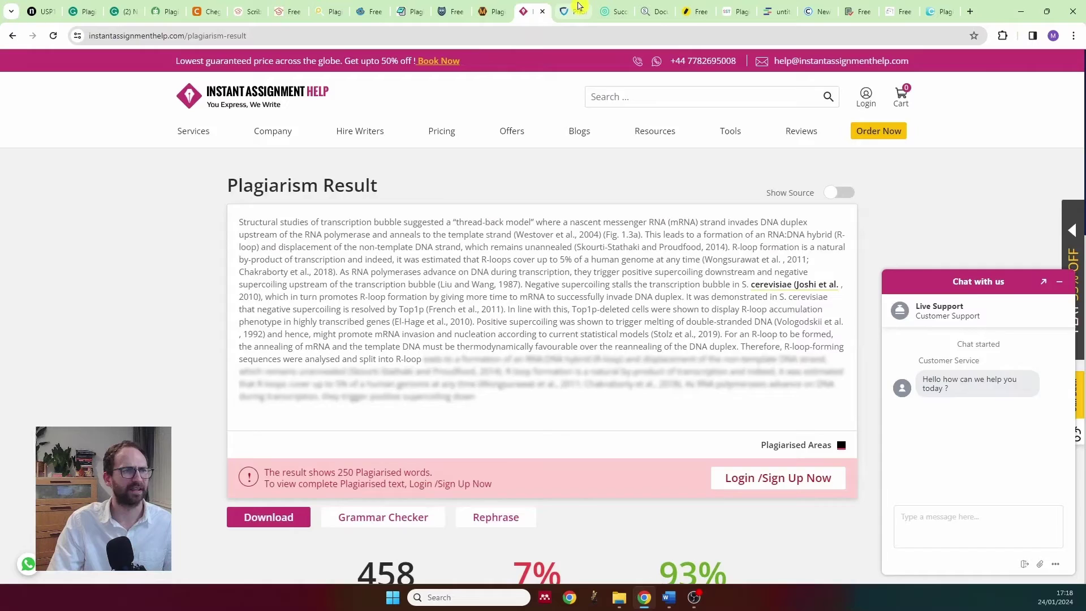
Review Plagiarismchecker.ai's Starter $5, Professional $10 and Agency $100 monthly plans.
{"action": "left_click", "coordinate": [573, 11]}
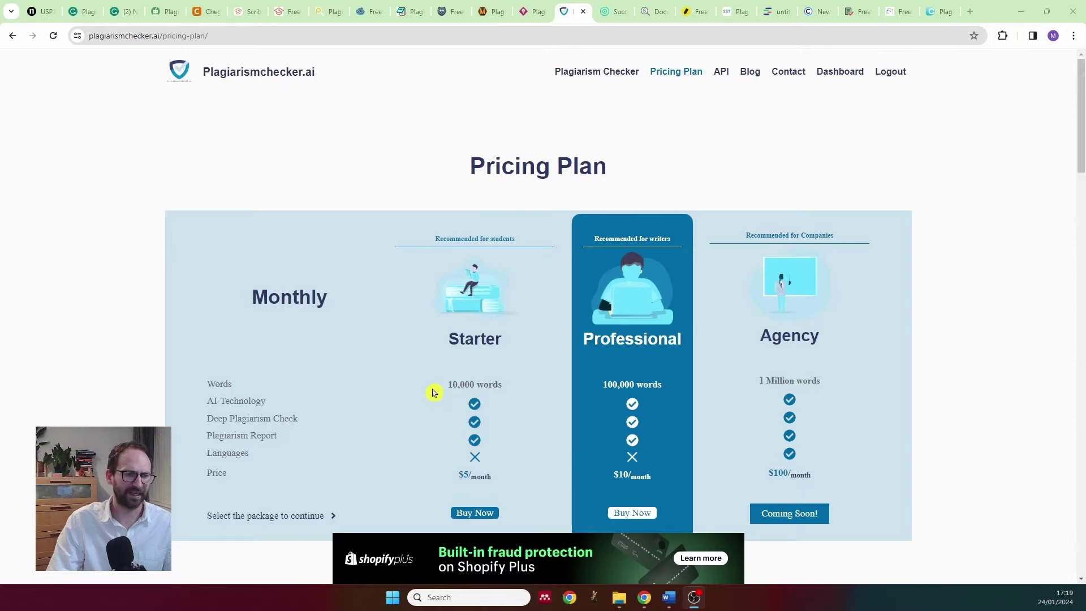
{"action": "scroll", "coordinate": [432, 393], "scroll_direction": "down", "scroll_amount": 1}
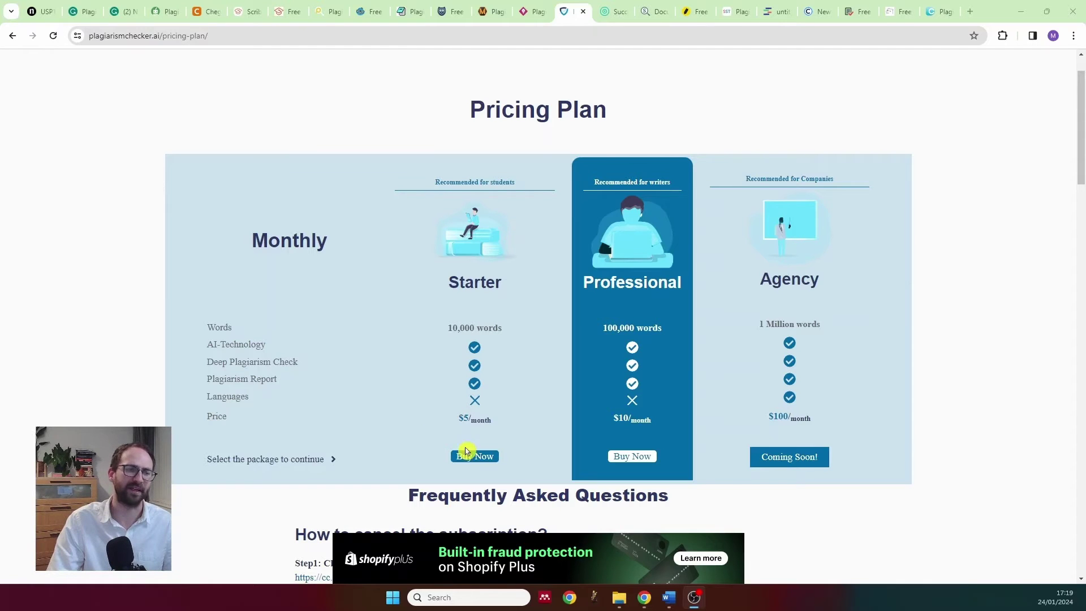
{"action": "scroll", "coordinate": [518, 420], "scroll_direction": "down", "scroll_amount": 2}
{"action": "scroll", "coordinate": [517, 419], "scroll_direction": "up", "scroll_amount": 2}
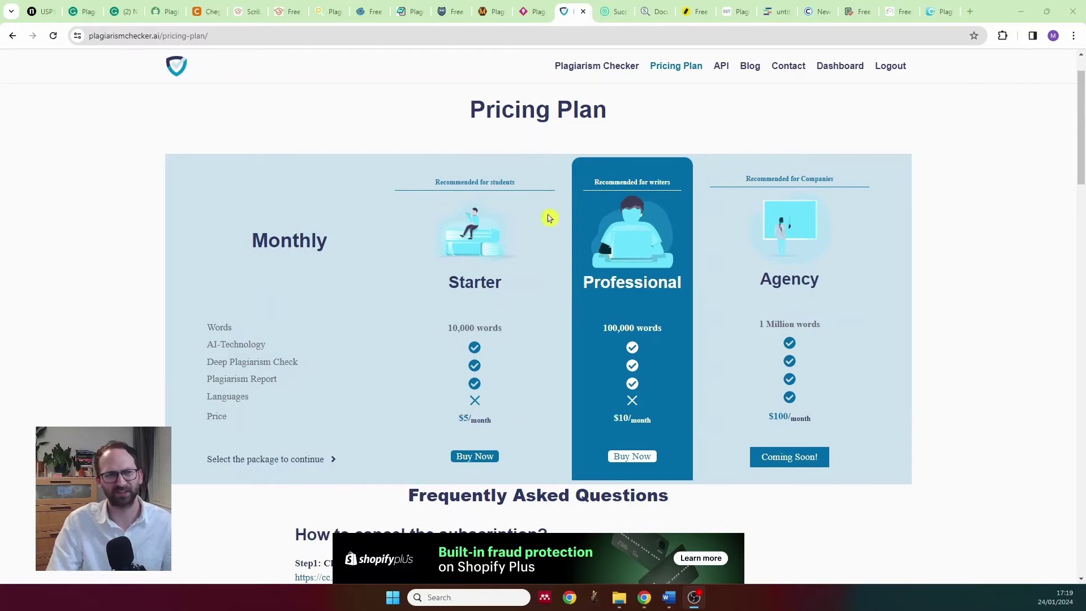
Review StudyClerk's 85.9% unique result with one BioMed Central source, then view PlagScan's document list.
{"action": "left_click", "coordinate": [616, 11]}
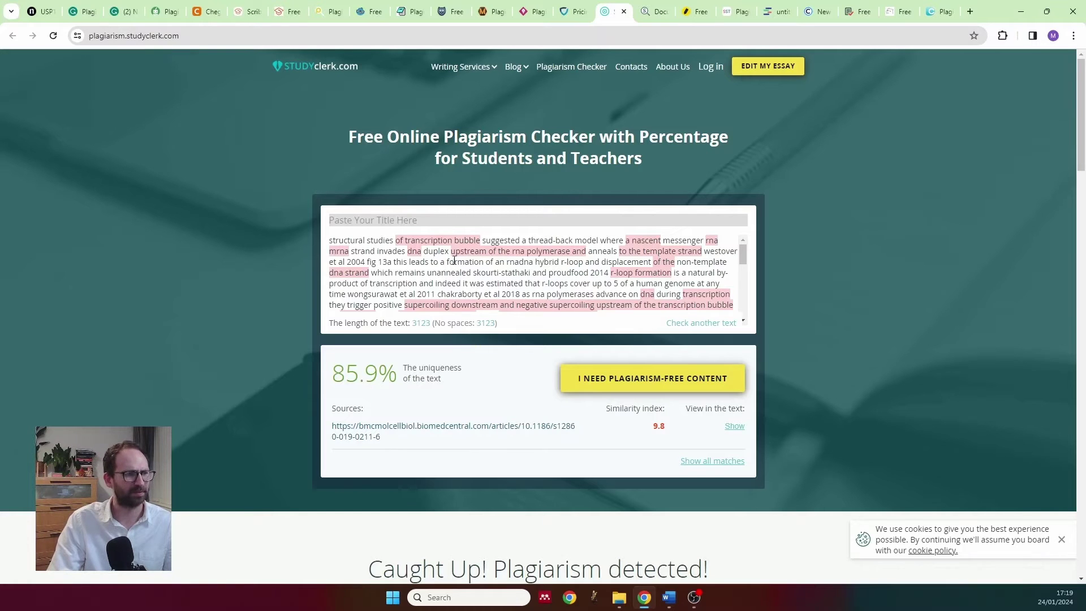
{"action": "scroll", "coordinate": [456, 261], "scroll_direction": "down", "scroll_amount": 10}
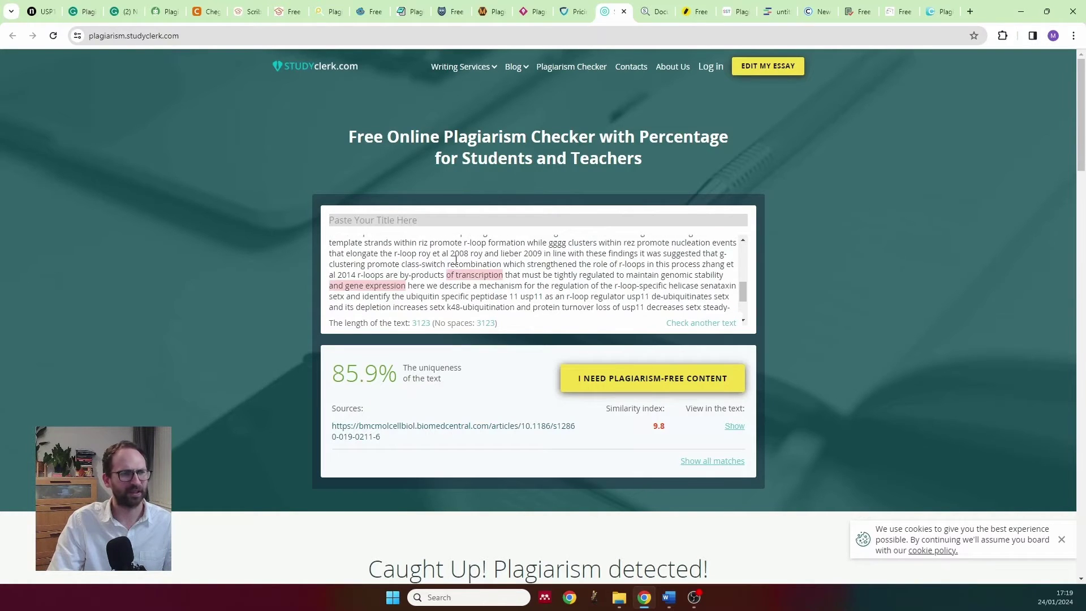
{"action": "scroll", "coordinate": [456, 261], "scroll_direction": "down", "scroll_amount": 1}
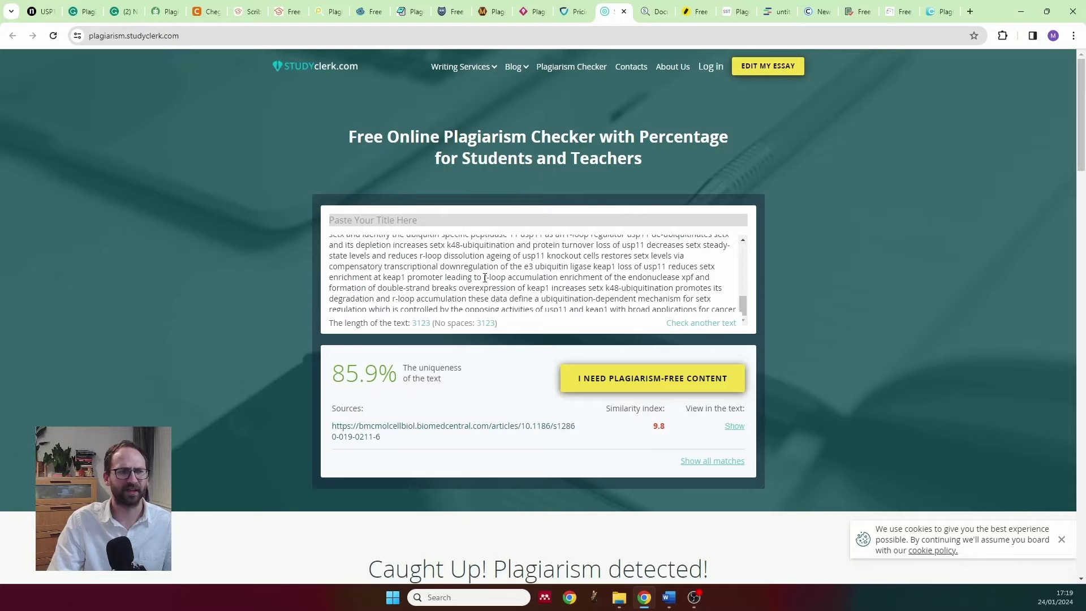
{"action": "scroll", "coordinate": [501, 283], "scroll_direction": "up", "scroll_amount": 10}
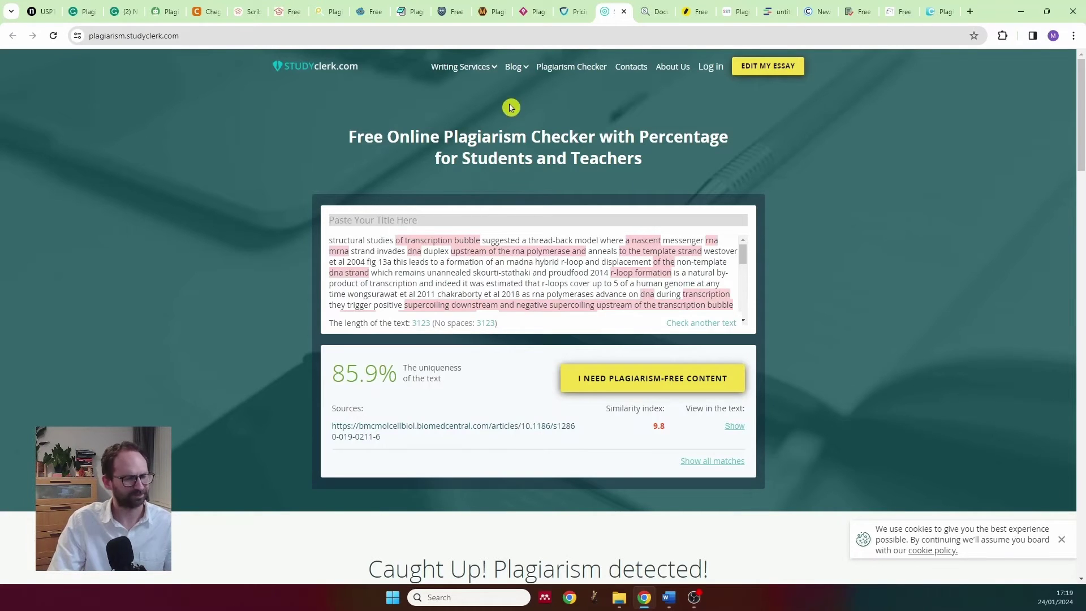
{"action": "left_click", "coordinate": [648, 12]}
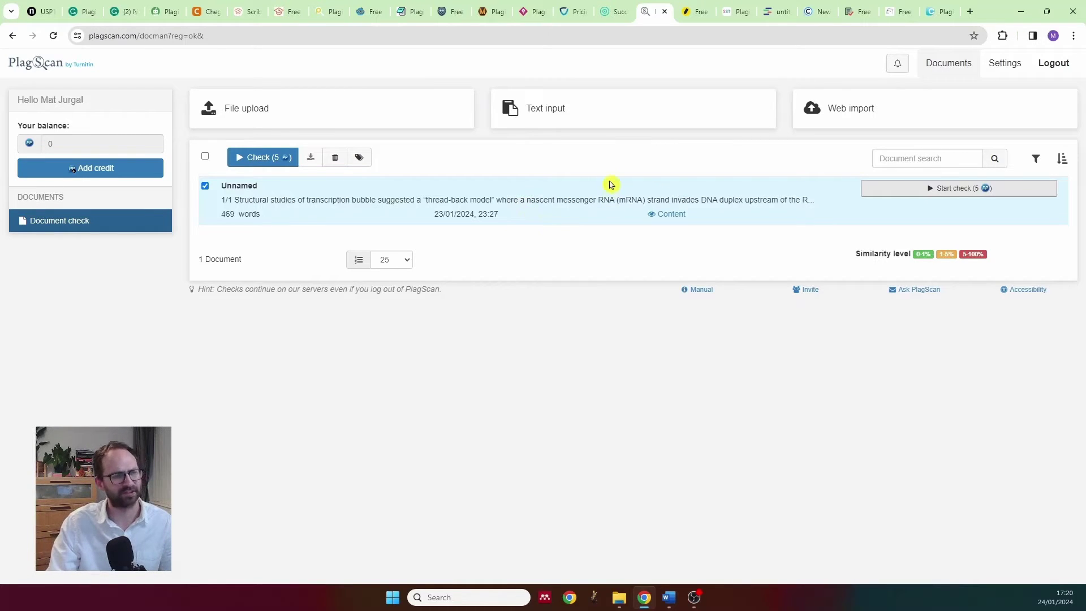
Switch from PlagScan's unchecked 469-word document to the CheapestEssay checker still analysing the text.
{"action": "left_click", "coordinate": [691, 12]}
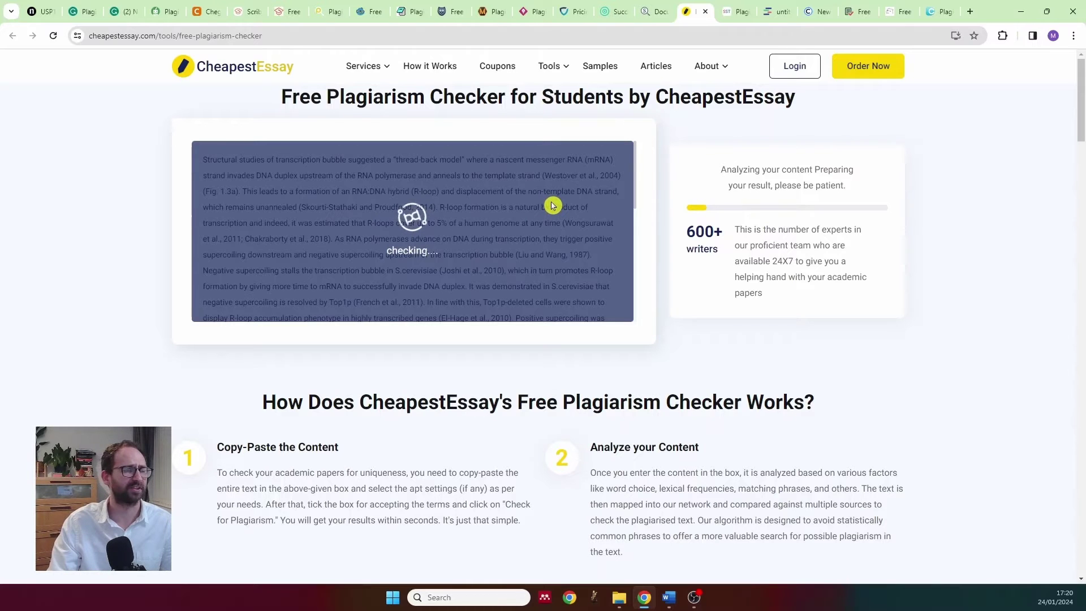
Review SmallSEOTools' 40% plagiarism, 60% unique result, then switch to the Quetext results.
{"action": "left_click", "coordinate": [741, 14]}
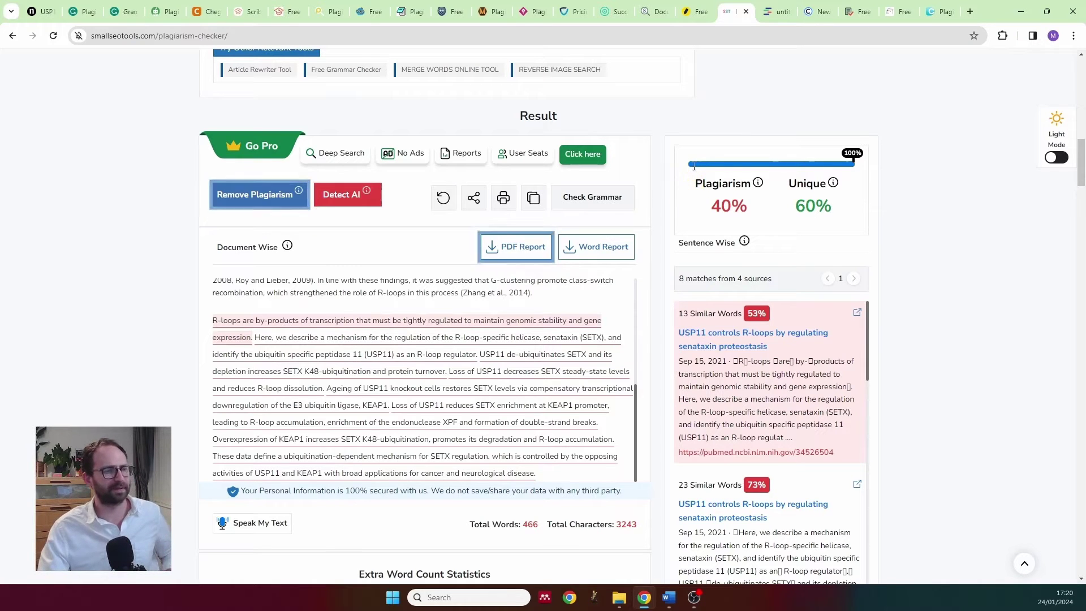
{"action": "scroll", "coordinate": [112, 197], "scroll_direction": "up", "scroll_amount": 1}
{"action": "scroll", "coordinate": [114, 199], "scroll_direction": "up", "scroll_amount": 6}
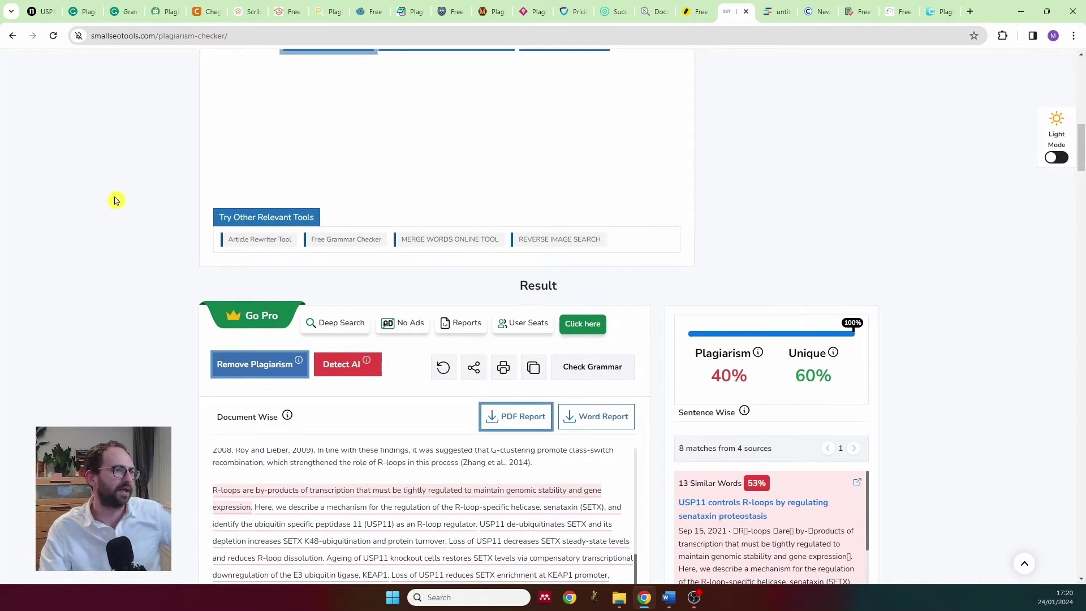
{"action": "scroll", "coordinate": [116, 200], "scroll_direction": "down", "scroll_amount": 5}
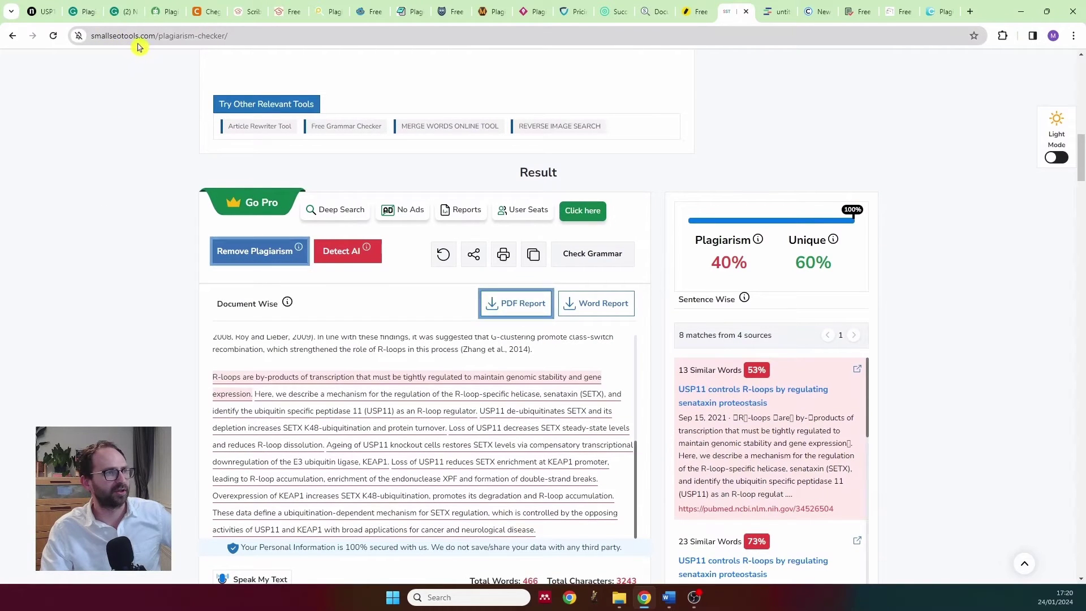
{"action": "scroll", "coordinate": [156, 104], "scroll_direction": "down", "scroll_amount": 2}
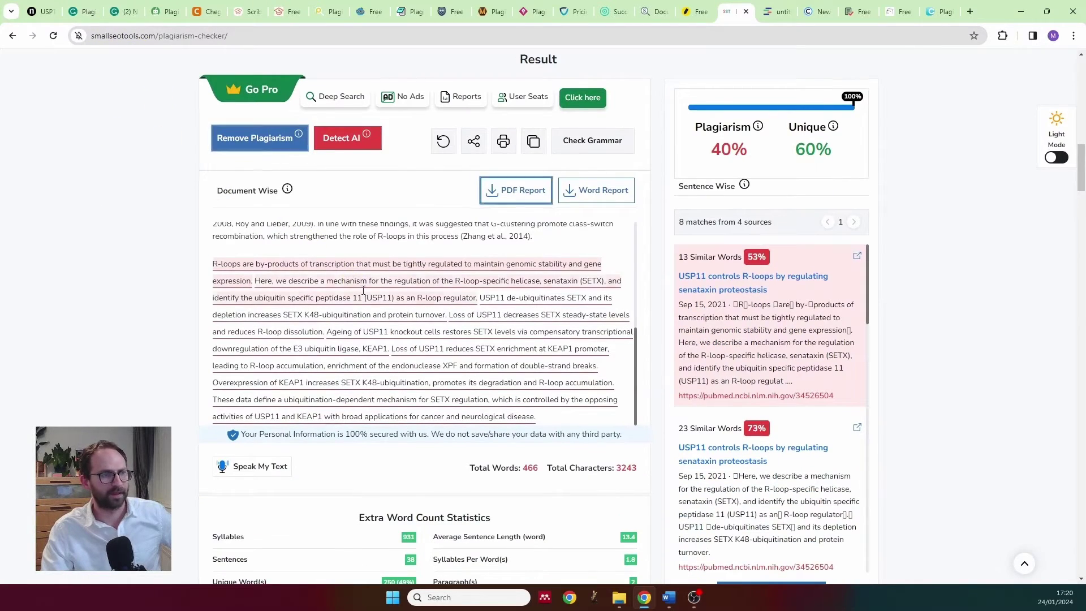
{"action": "scroll", "coordinate": [430, 303], "scroll_direction": "up", "scroll_amount": 10}
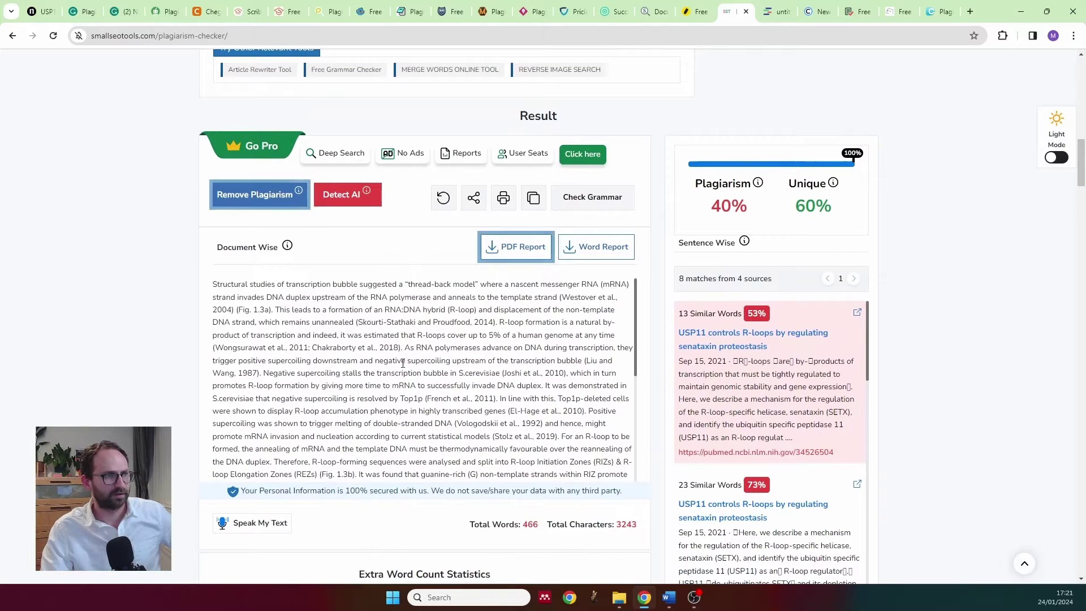
{"action": "scroll", "coordinate": [403, 363], "scroll_direction": "down", "scroll_amount": 10}
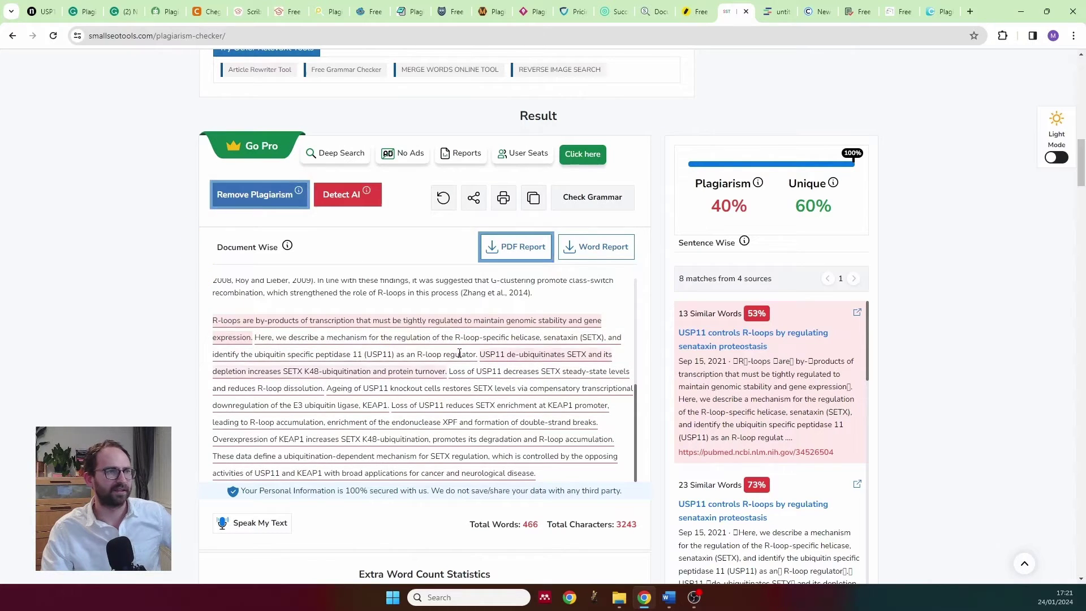
{"action": "key", "text": "ctrl+Tab"}
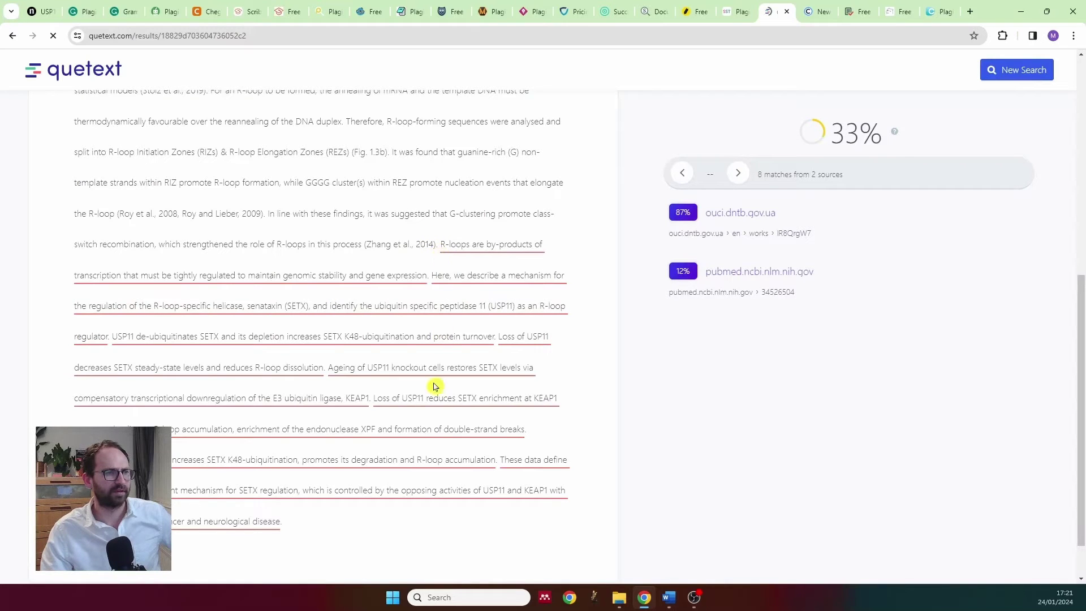
{"action": "scroll", "coordinate": [385, 229], "scroll_direction": "up", "scroll_amount": 8}
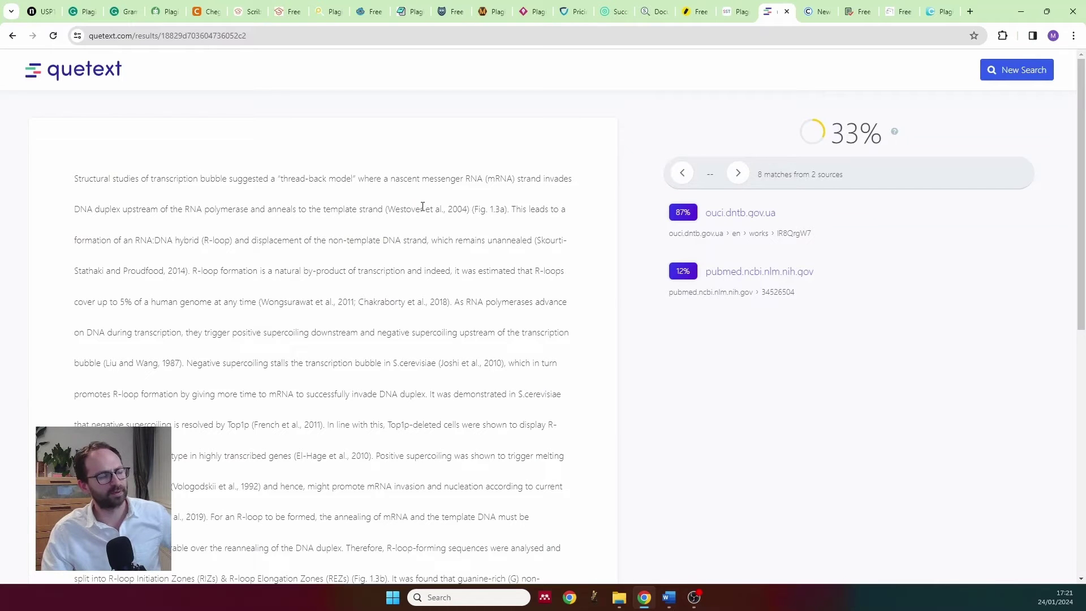
{"action": "scroll", "coordinate": [419, 343], "scroll_direction": "down", "scroll_amount": 7}
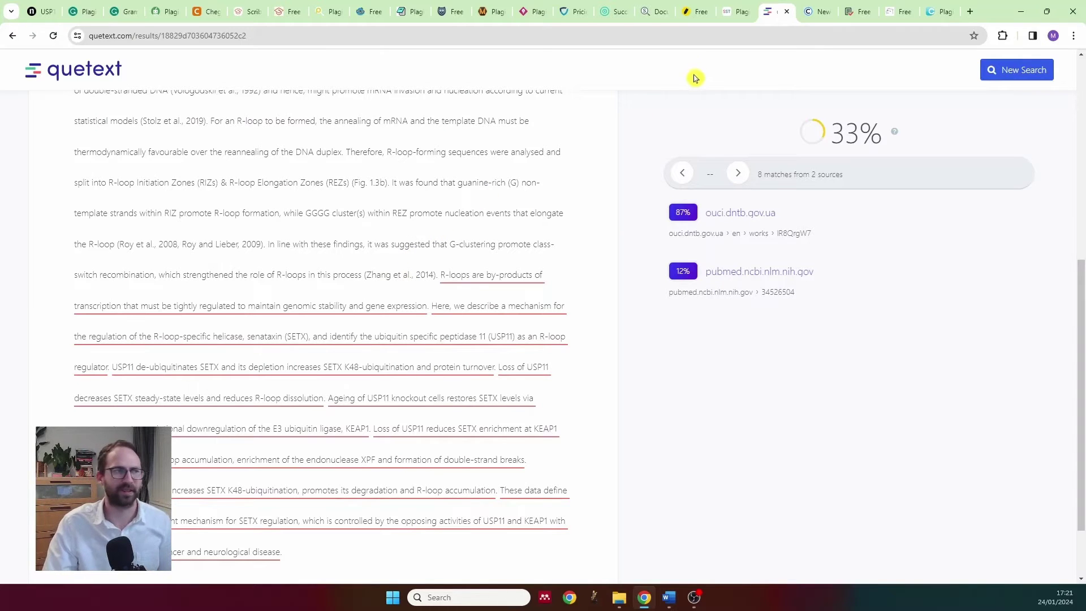
Show Copyleaks' 32.6% matched, 0% AI report and highlight a citation in the submitted text.
{"action": "left_click", "coordinate": [816, 13]}
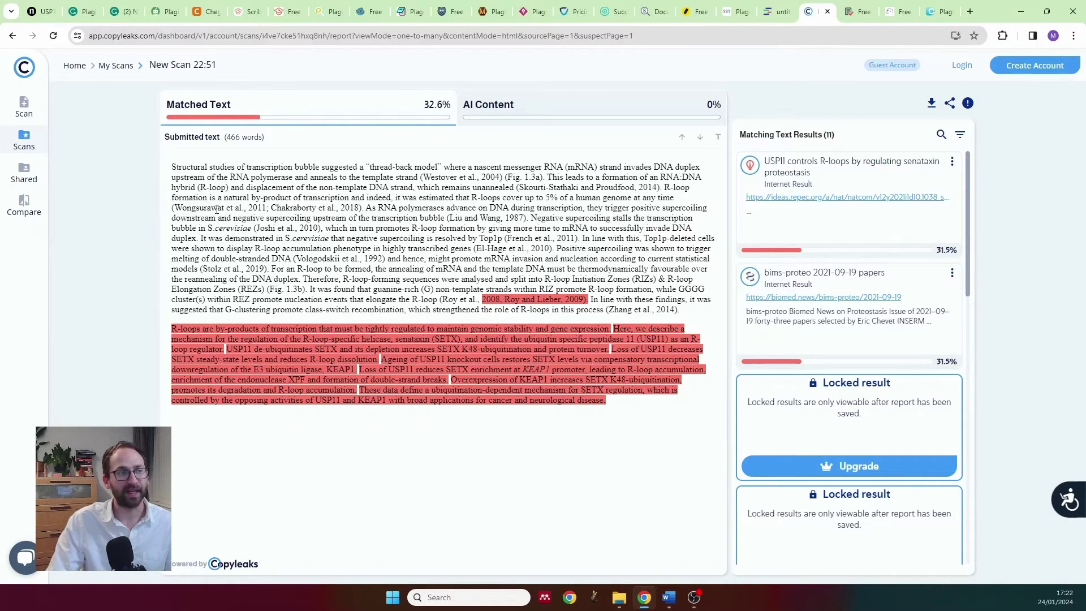
{"action": "left_click_drag", "start_coordinate": [172, 209], "coordinate": [367, 209]}
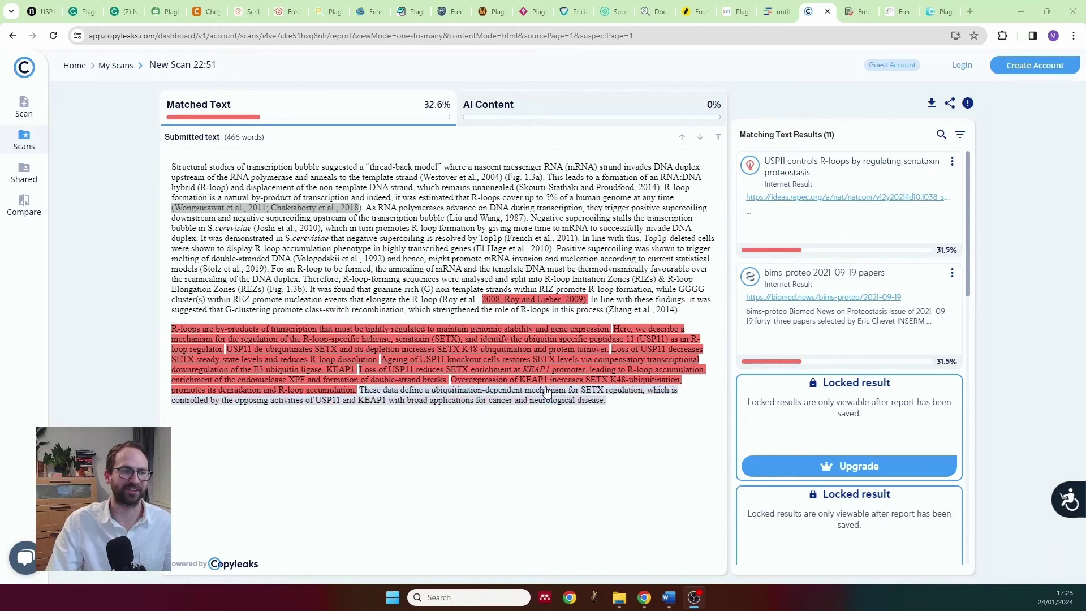
Scroll through Check-Plagiarism's sentence-wise report showing 70% unique and 30% plagiarized.
{"action": "left_click", "coordinate": [857, 13]}
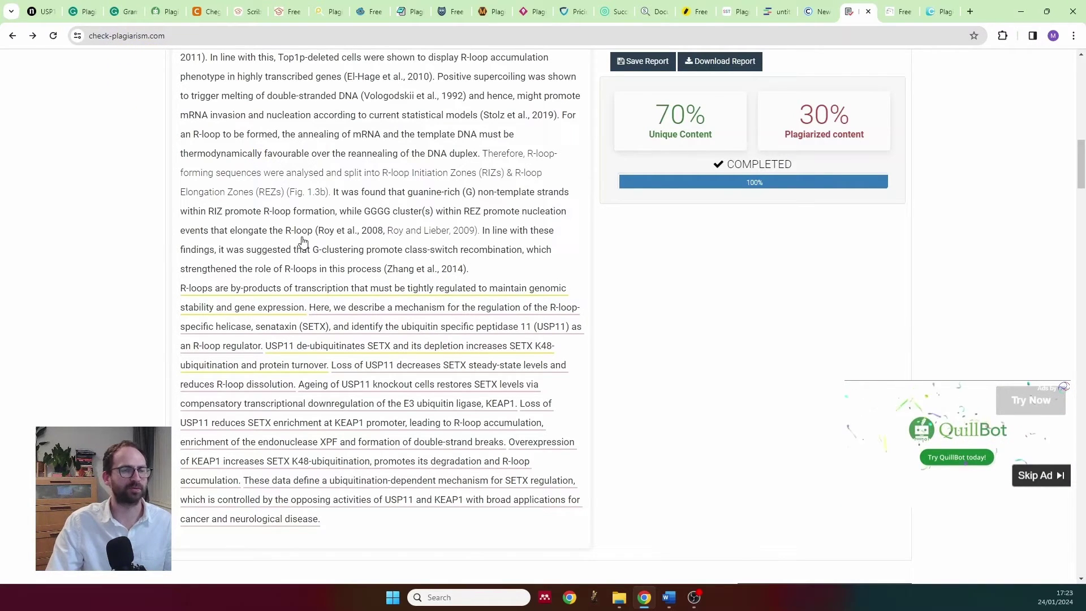
{"action": "scroll", "coordinate": [391, 328], "scroll_direction": "up", "scroll_amount": 5}
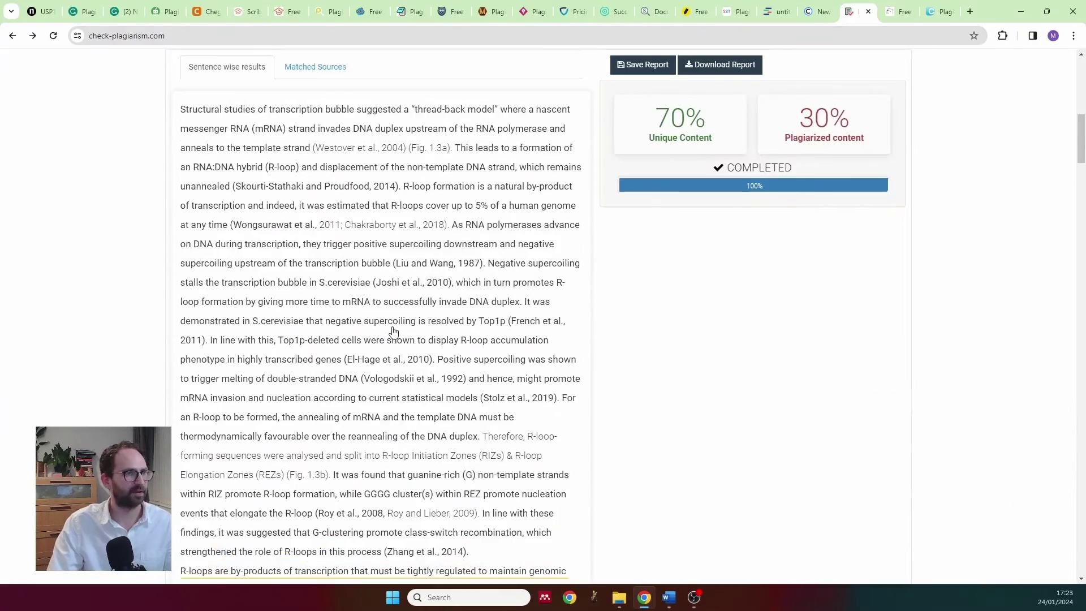
{"action": "scroll", "coordinate": [390, 323], "scroll_direction": "up", "scroll_amount": 2}
{"action": "scroll", "coordinate": [397, 307], "scroll_direction": "down", "scroll_amount": 3}
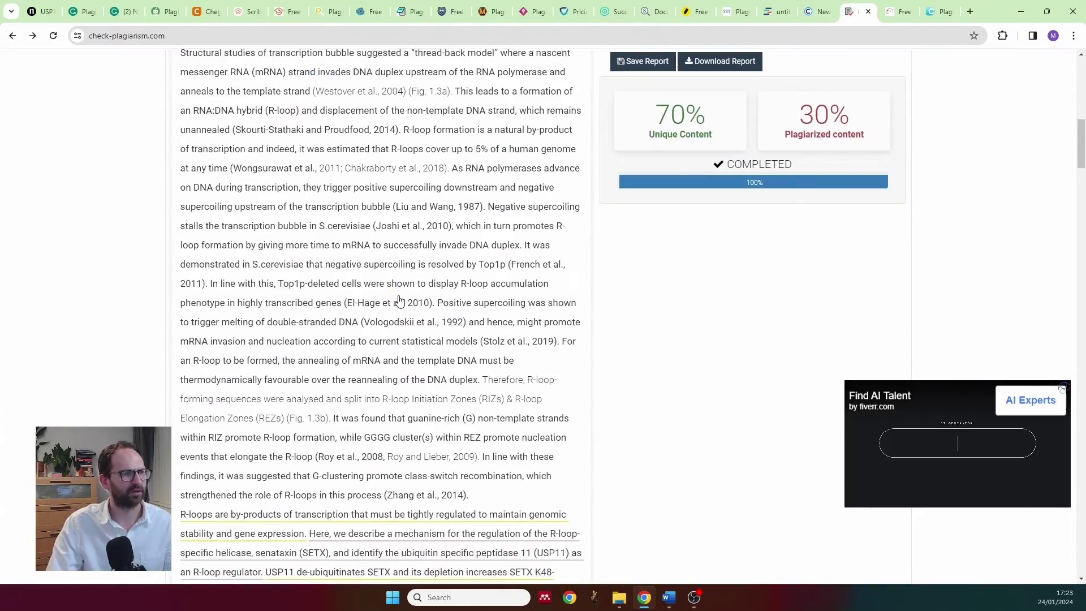
{"action": "scroll", "coordinate": [399, 300], "scroll_direction": "down", "scroll_amount": 5}
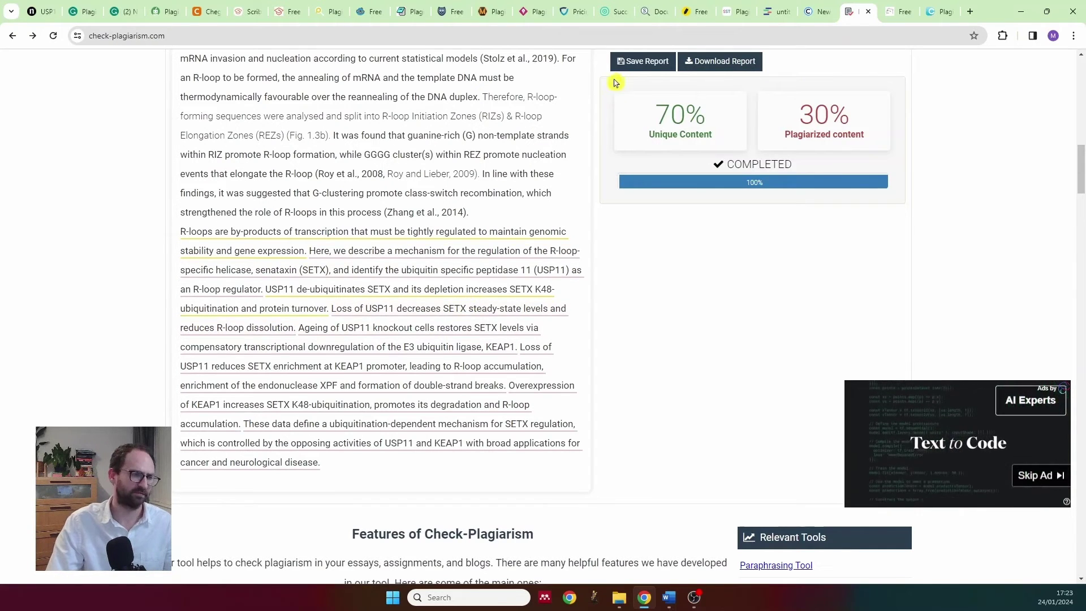
Scan TrustMyPaper's highlighted copied passages, then switch to DupliChecker's 40% plagiarism result.
{"action": "left_click", "coordinate": [901, 17]}
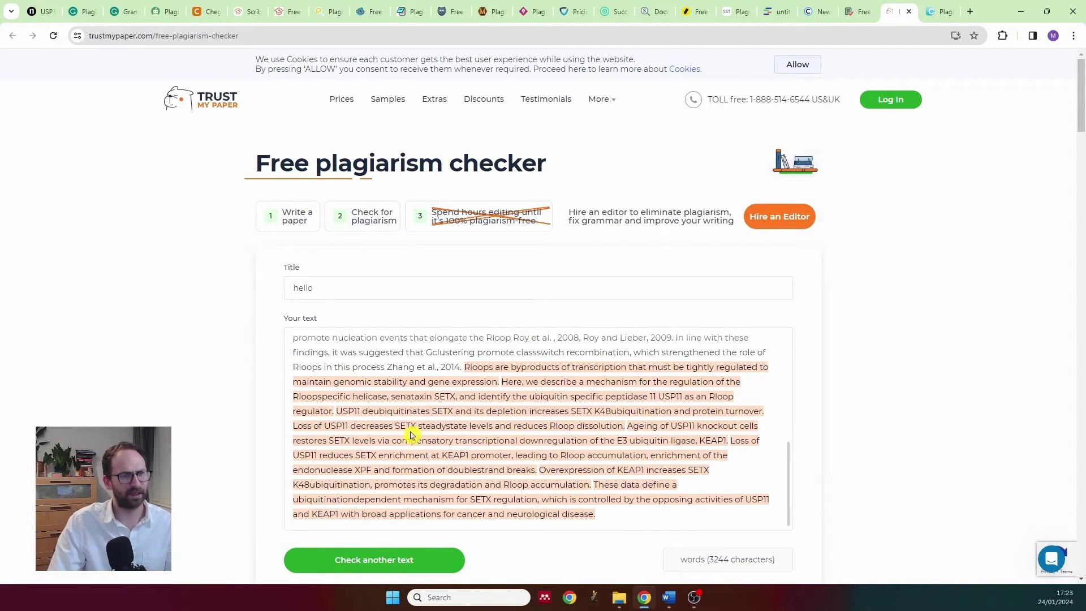
{"action": "scroll", "coordinate": [448, 434], "scroll_direction": "up", "scroll_amount": 4}
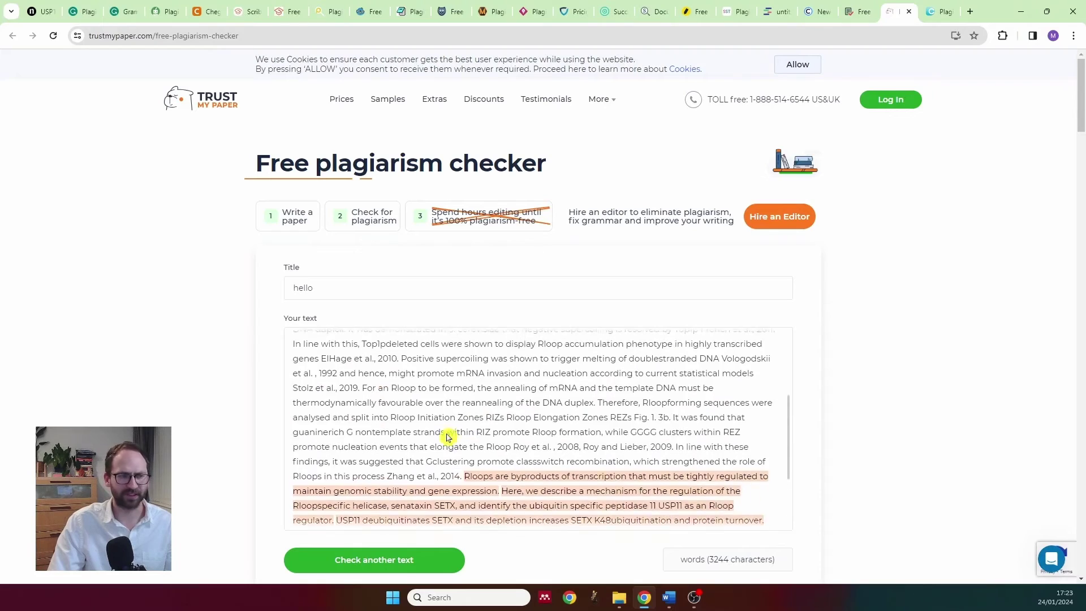
{"action": "scroll", "coordinate": [448, 433], "scroll_direction": "up", "scroll_amount": 1}
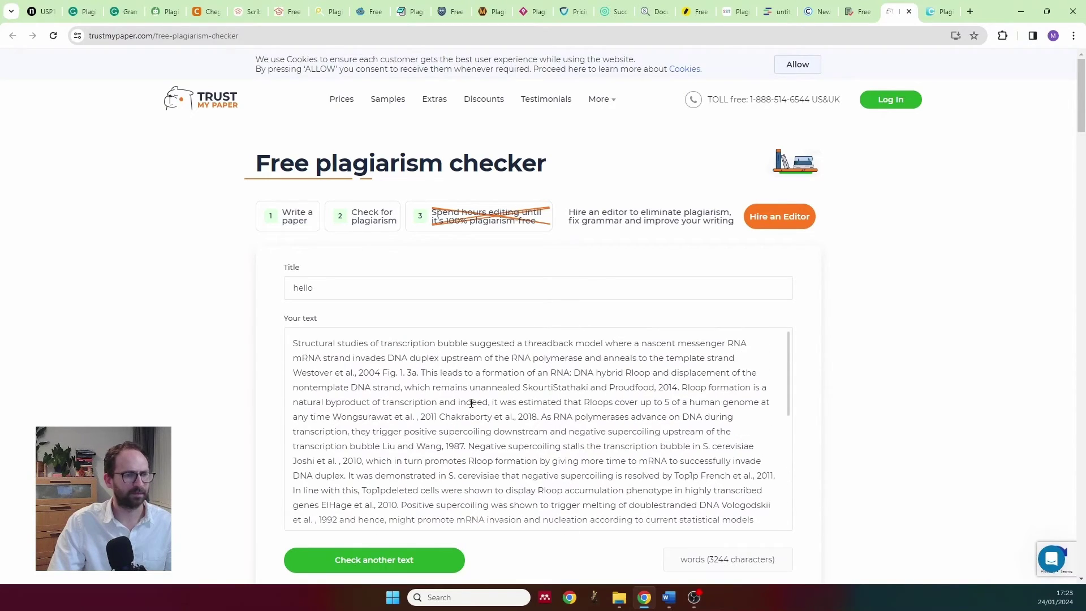
{"action": "scroll", "coordinate": [471, 404], "scroll_direction": "down", "scroll_amount": 5}
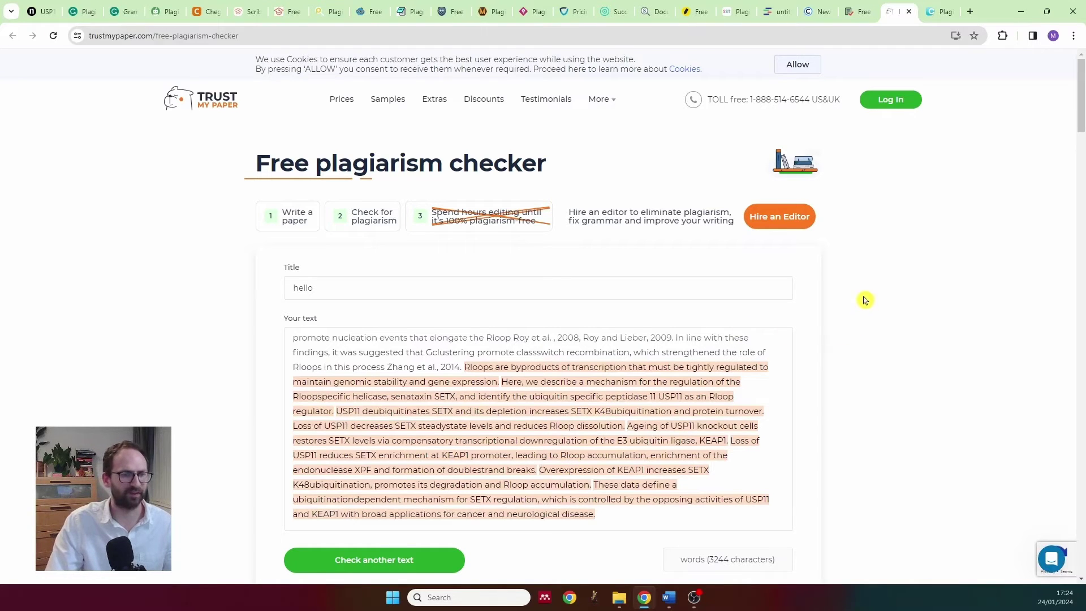
{"action": "left_click", "coordinate": [933, 14]}
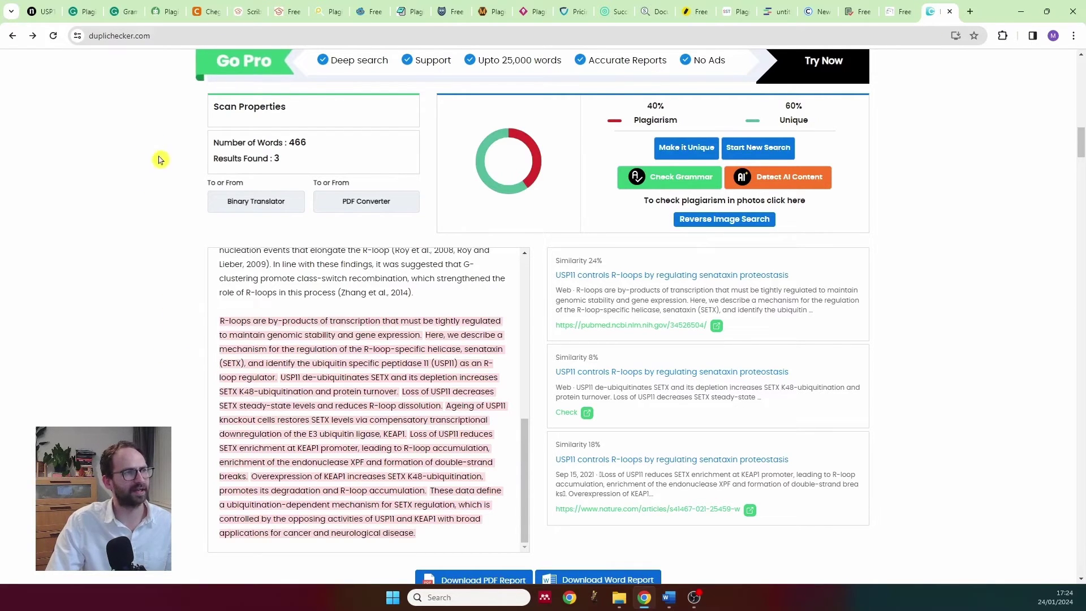
Scroll DupliChecker's pink-highlighted passage, then switch to Grammarly's plagiarism check.
{"action": "scroll", "coordinate": [348, 369], "scroll_direction": "up", "scroll_amount": 3}
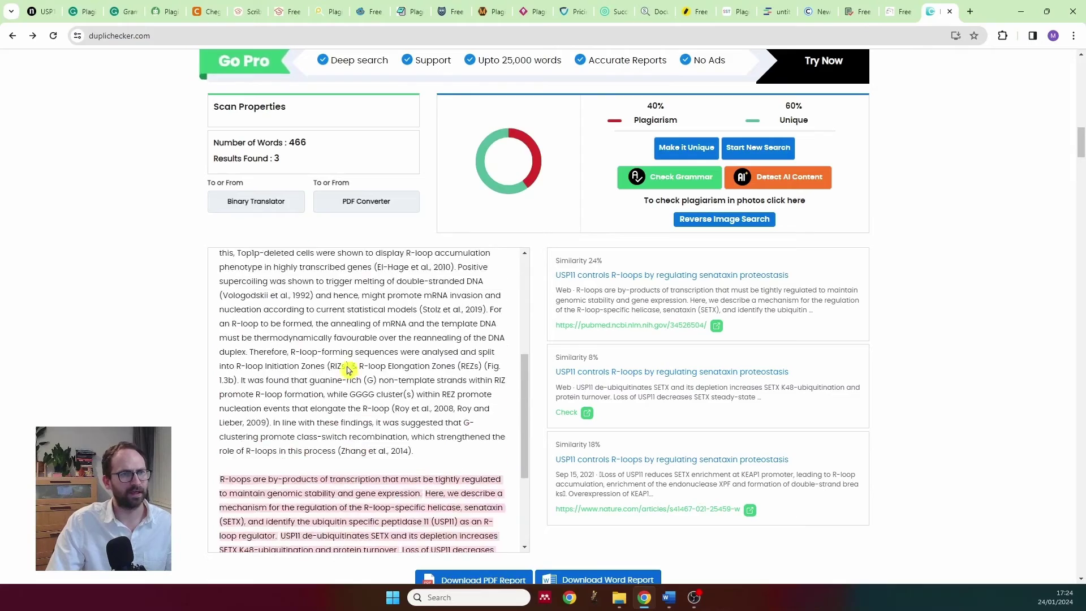
{"action": "scroll", "coordinate": [348, 368], "scroll_direction": "up", "scroll_amount": 5}
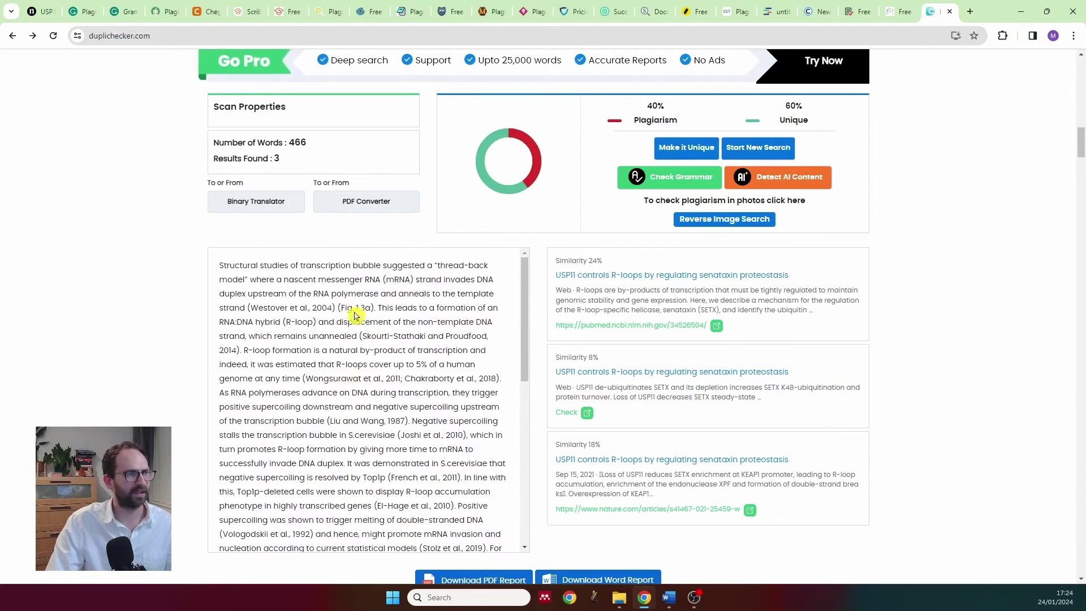
{"action": "scroll", "coordinate": [353, 405], "scroll_direction": "down", "scroll_amount": 8}
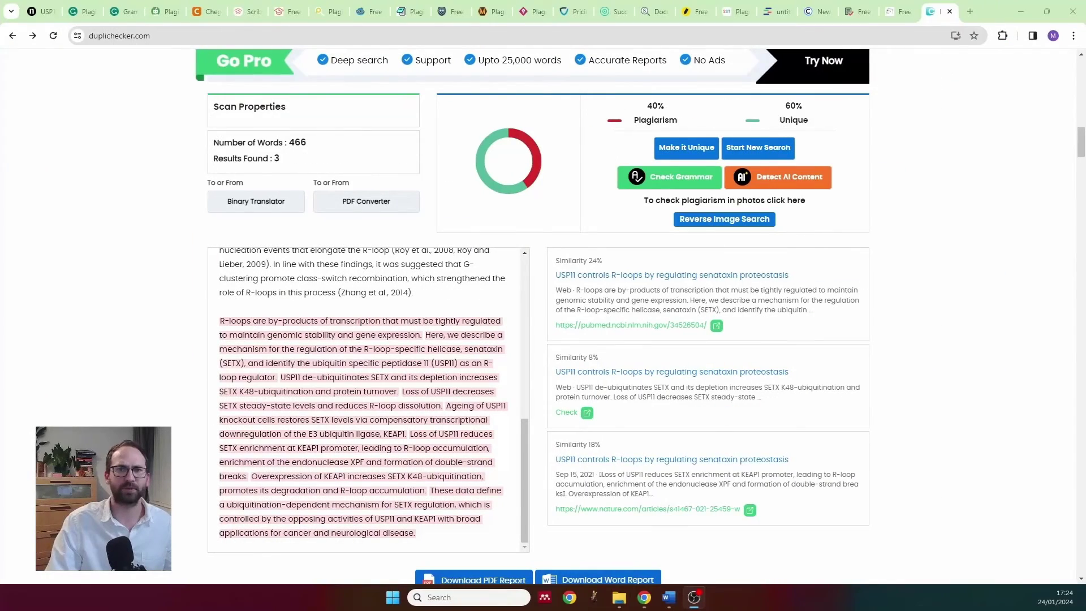
{"action": "left_click", "coordinate": [86, 12]}
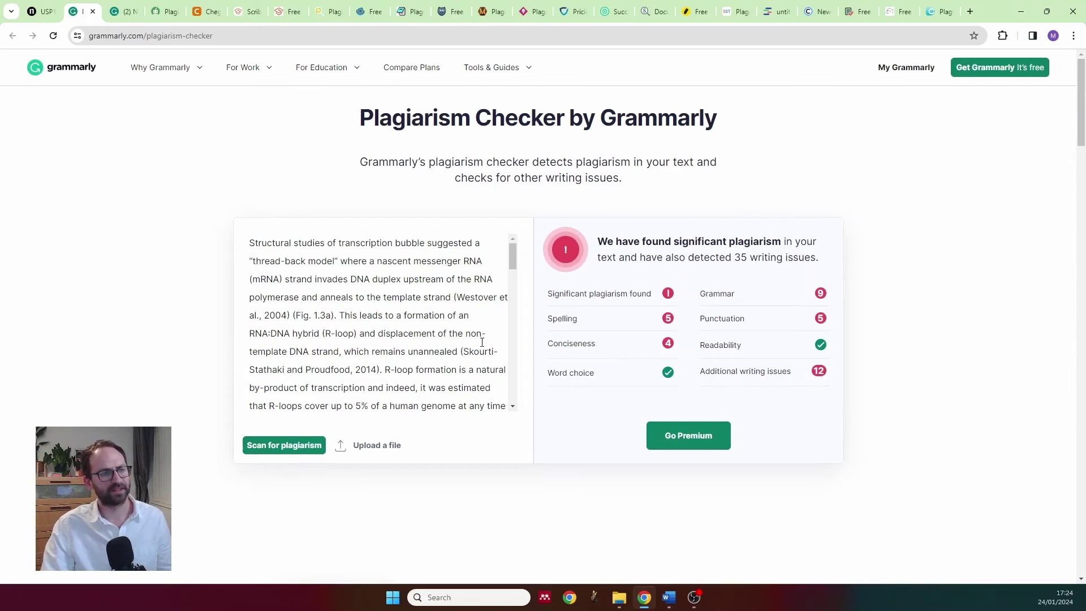
Highlight Grammarly's 'Significant plagiarism found' verdict, then go to its Free/Premium/Business plans page.
{"action": "scroll", "coordinate": [470, 304], "scroll_direction": "down", "scroll_amount": 15}
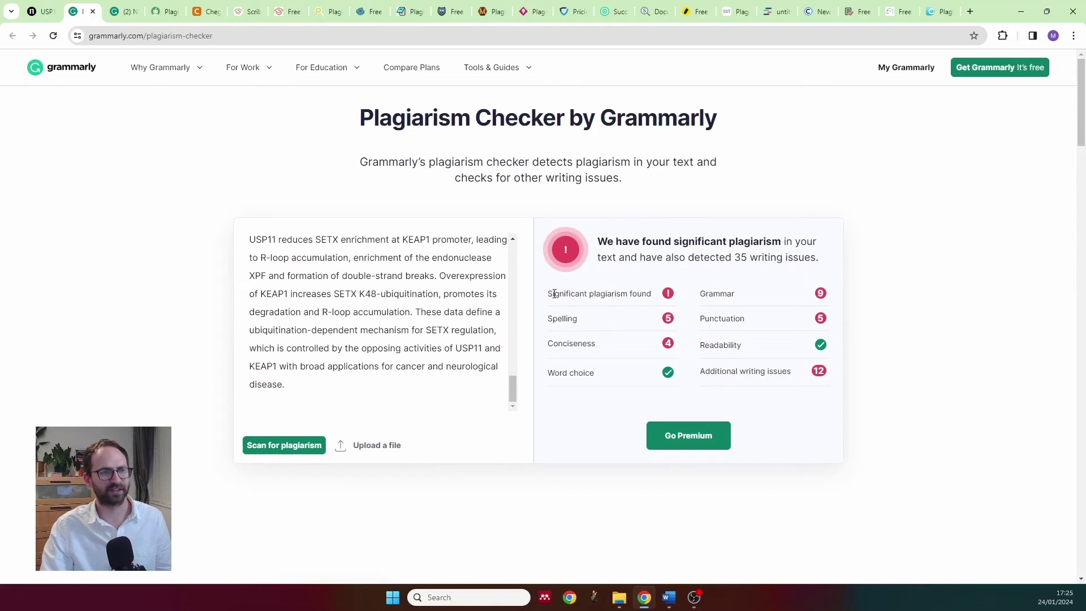
{"action": "left_click_drag", "start_coordinate": [555, 293], "coordinate": [649, 292]}
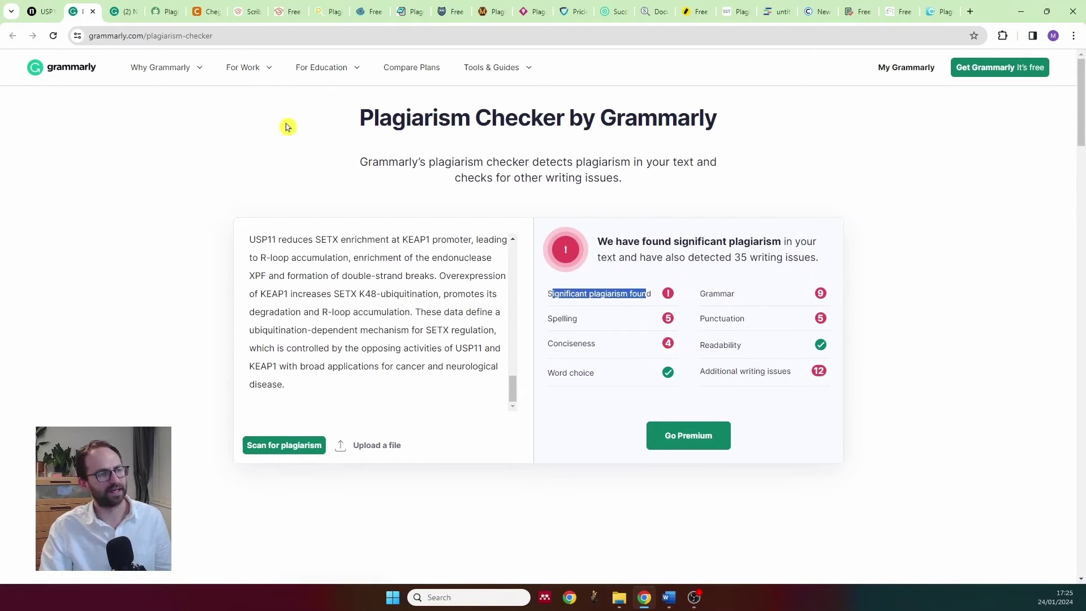
{"action": "left_click", "coordinate": [121, 12]}
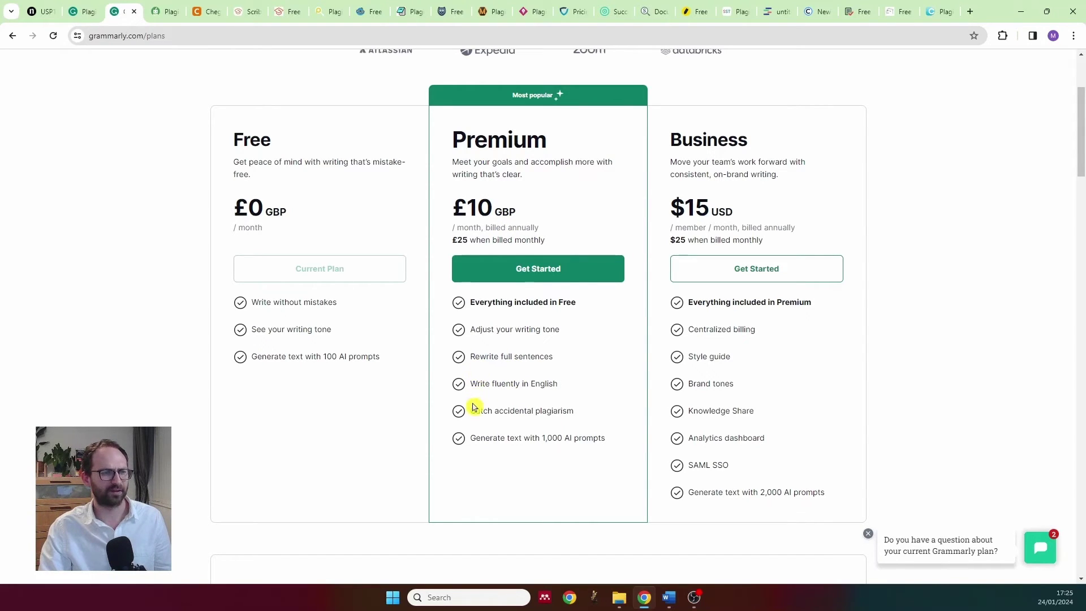
Highlight 'Catch accidental plagiarism' under Premium, then switch to QuillBot's 32.6% match results.
{"action": "left_click_drag", "start_coordinate": [471, 410], "coordinate": [586, 420]}
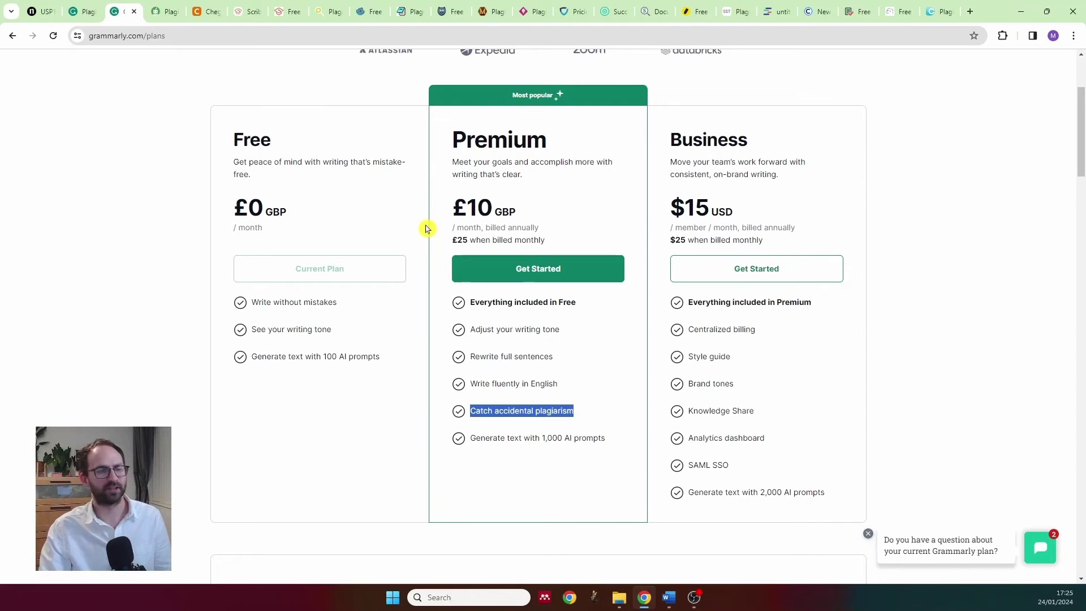
{"action": "left_click", "coordinate": [165, 11]}
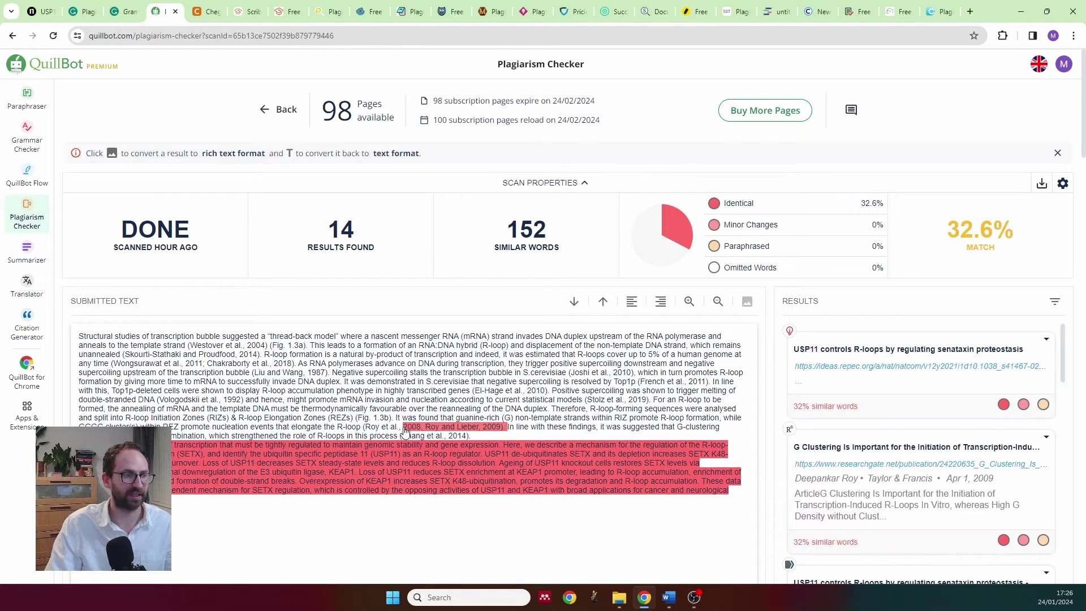
Select the flagged 2008/2009 citation in QuillBot's submitted text, then switch to Chegg Writing.
{"action": "left_click_drag", "start_coordinate": [400, 425], "coordinate": [496, 430]}
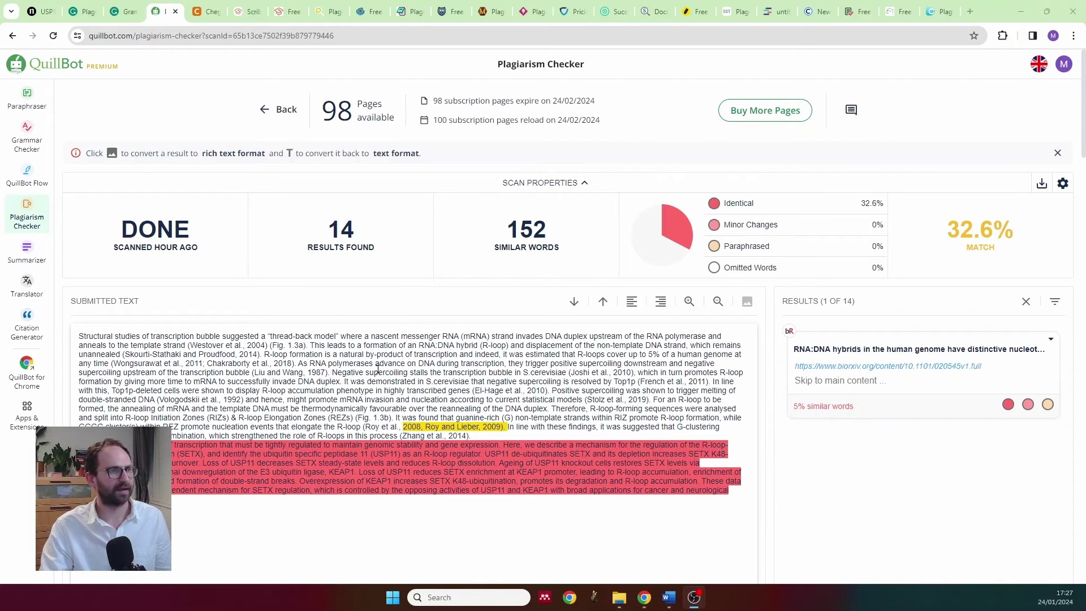
{"action": "left_click", "coordinate": [199, 12]}
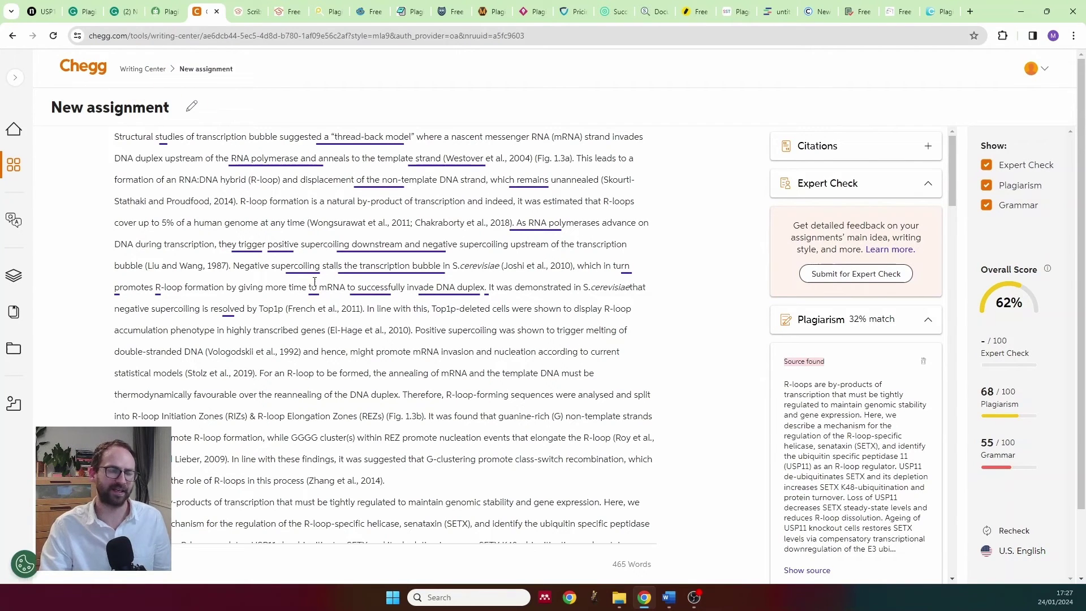
Turn off Expert Check and Grammar in Chegg's Show panel.
{"action": "left_click", "coordinate": [413, 272]}
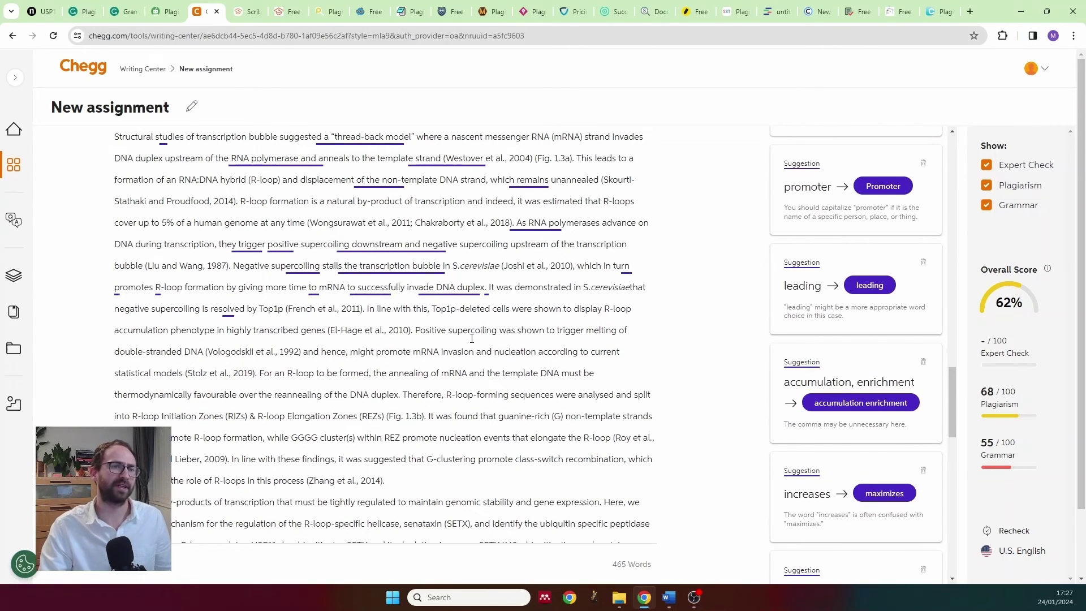
{"action": "left_click", "coordinate": [987, 165]}
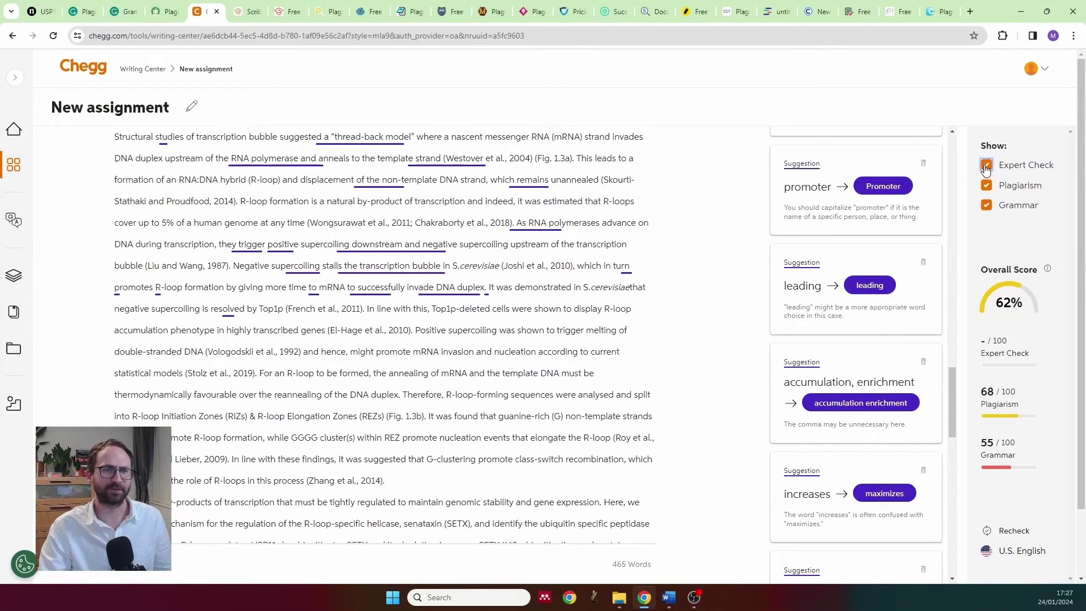
{"action": "left_click", "coordinate": [987, 205]}
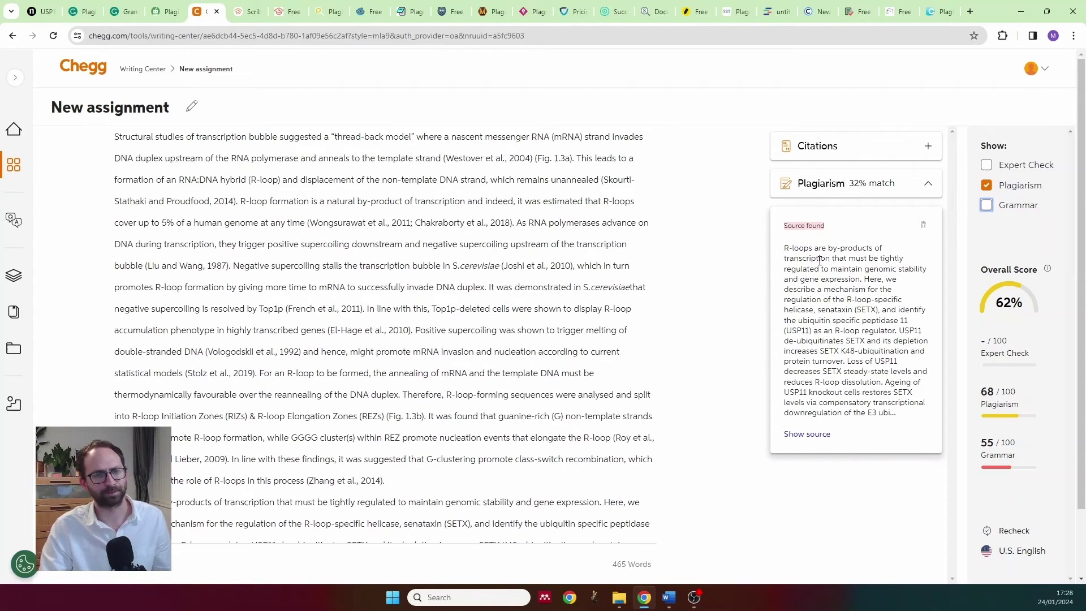
Highlight the Source found passage matching the R-loops abstract paragraph.
{"action": "scroll", "coordinate": [822, 260], "scroll_direction": "down", "scroll_amount": 1}
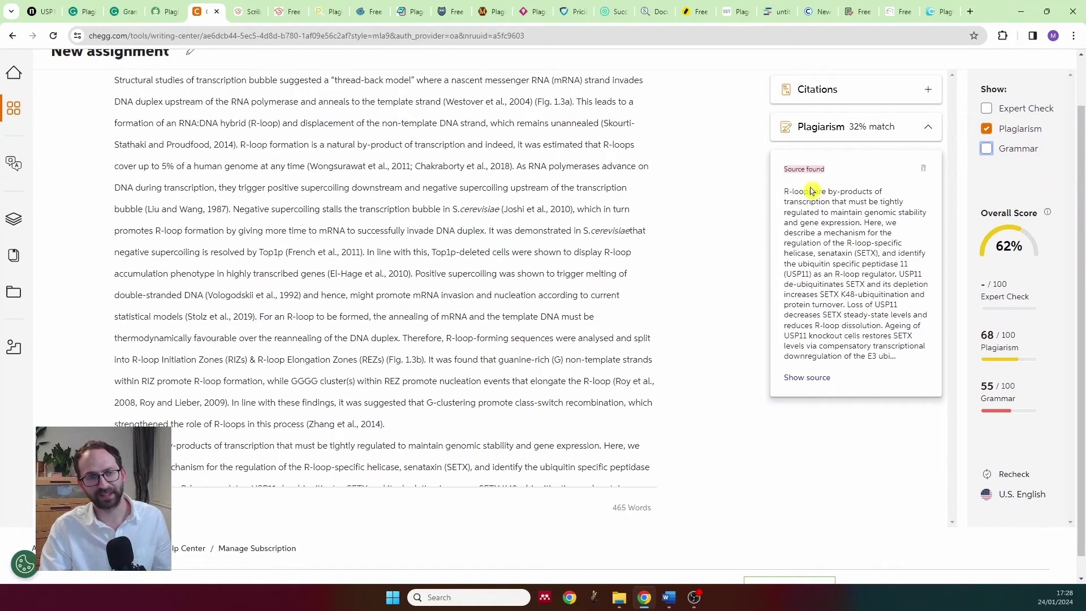
{"action": "left_click_drag", "start_coordinate": [804, 193], "coordinate": [884, 355]}
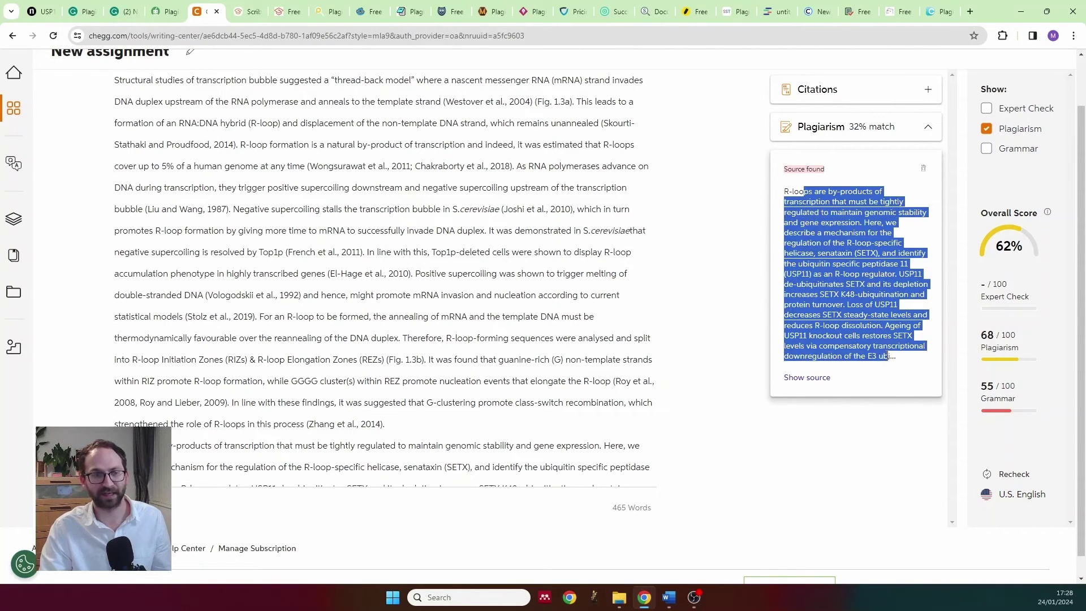
{"action": "left_click", "coordinate": [842, 287]}
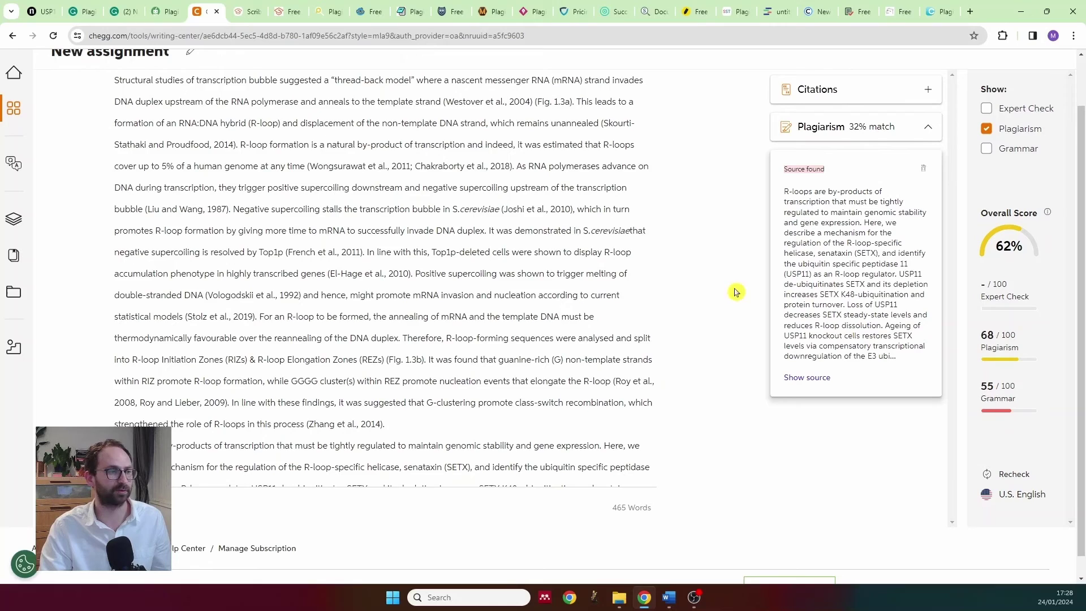
{"action": "scroll", "coordinate": [557, 316], "scroll_direction": "down", "scroll_amount": 2}
{"action": "scroll", "coordinate": [519, 361], "scroll_direction": "down", "scroll_amount": 1}
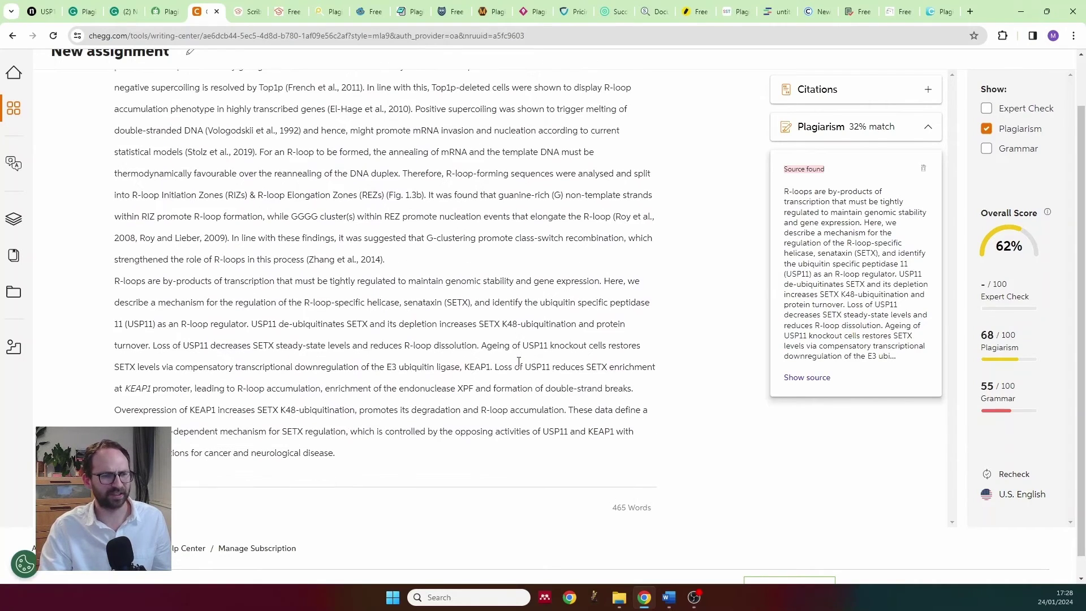
{"action": "scroll", "coordinate": [508, 366], "scroll_direction": "up", "scroll_amount": 4}
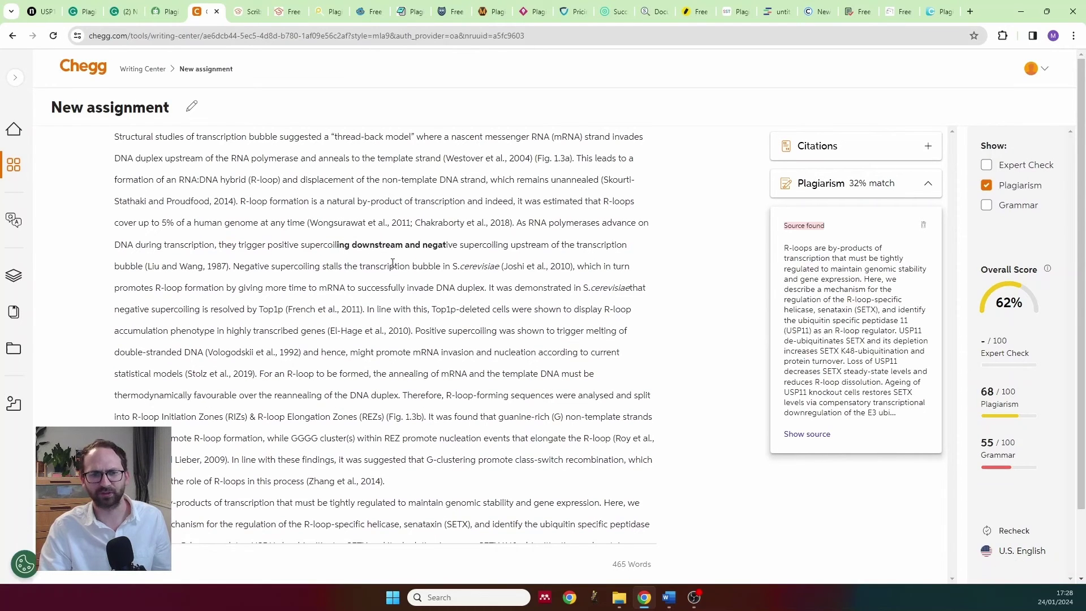
{"action": "scroll", "coordinate": [368, 249], "scroll_direction": "down", "scroll_amount": 3}
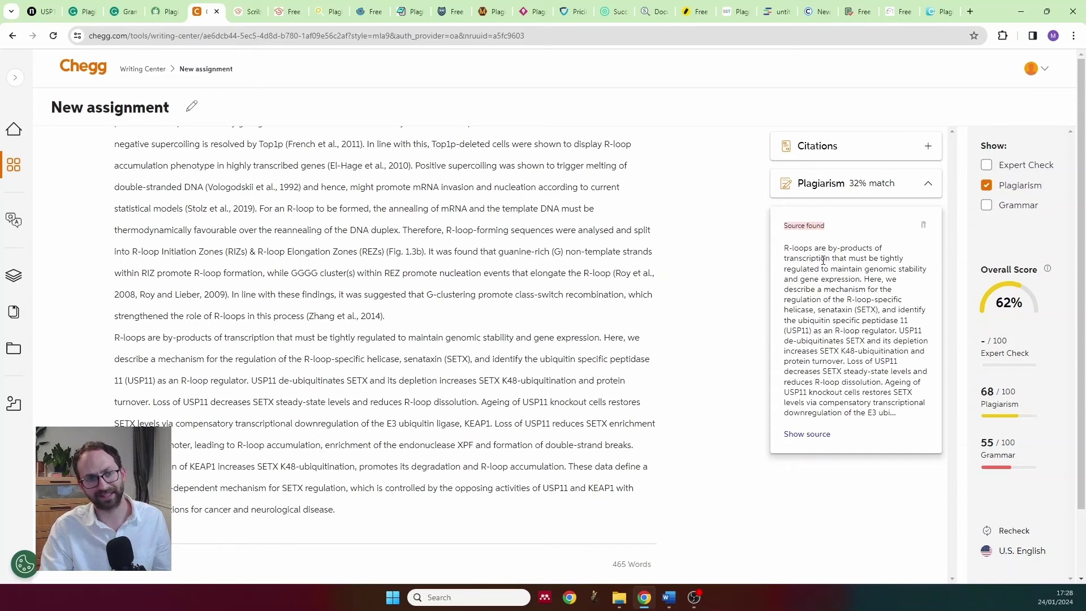
{"action": "left_click_drag", "start_coordinate": [809, 250], "coordinate": [897, 414]}
{"action": "scroll", "coordinate": [532, 337], "scroll_direction": "down", "scroll_amount": 2}
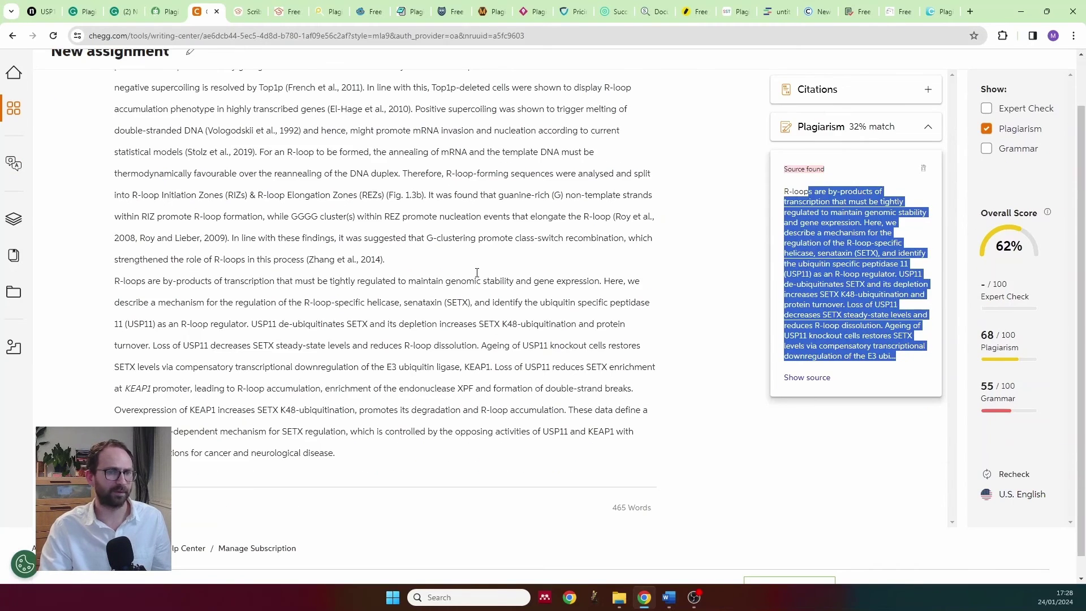